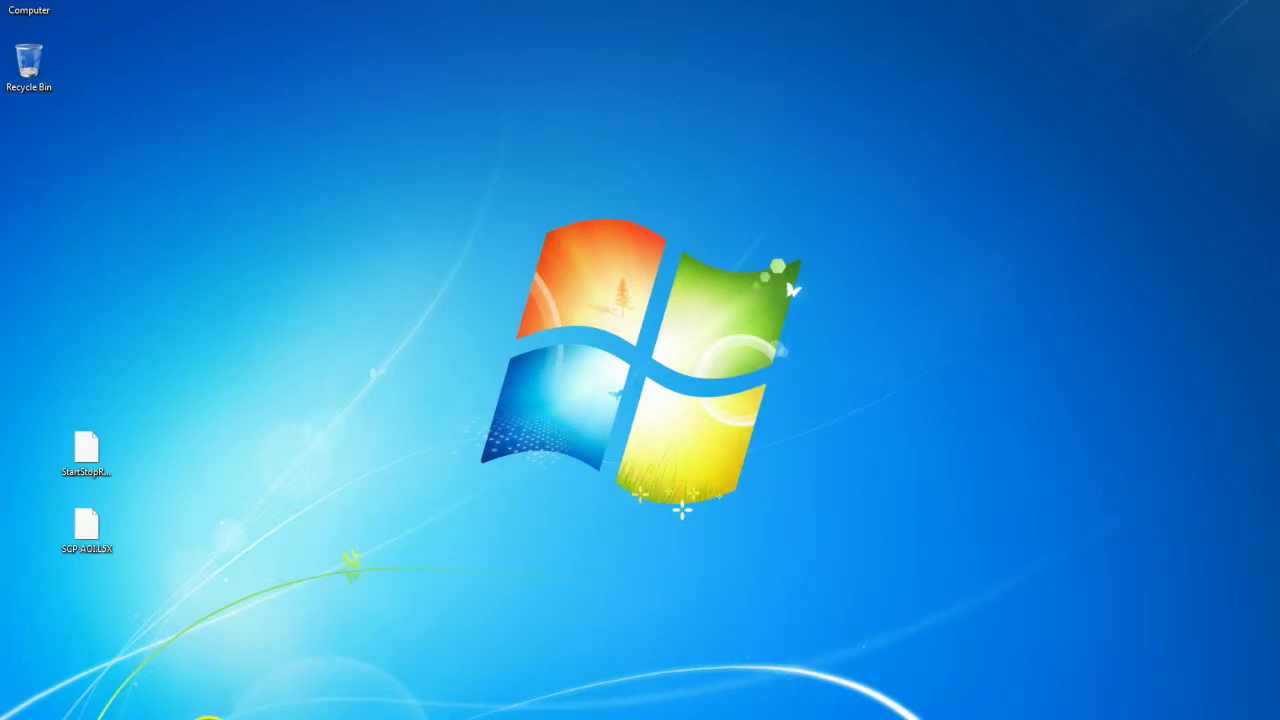
- Open the Windows 7 Start menu so RSLogix 500 English and RSLinx Classic show
{"action": "mouse_move", "coordinate": [208, 716]}
- Launch RSLogix 500 English from All Programs > Rockwell Software > RSLogix 500 English
{"action": "left_click", "coordinate": [20, 716]}
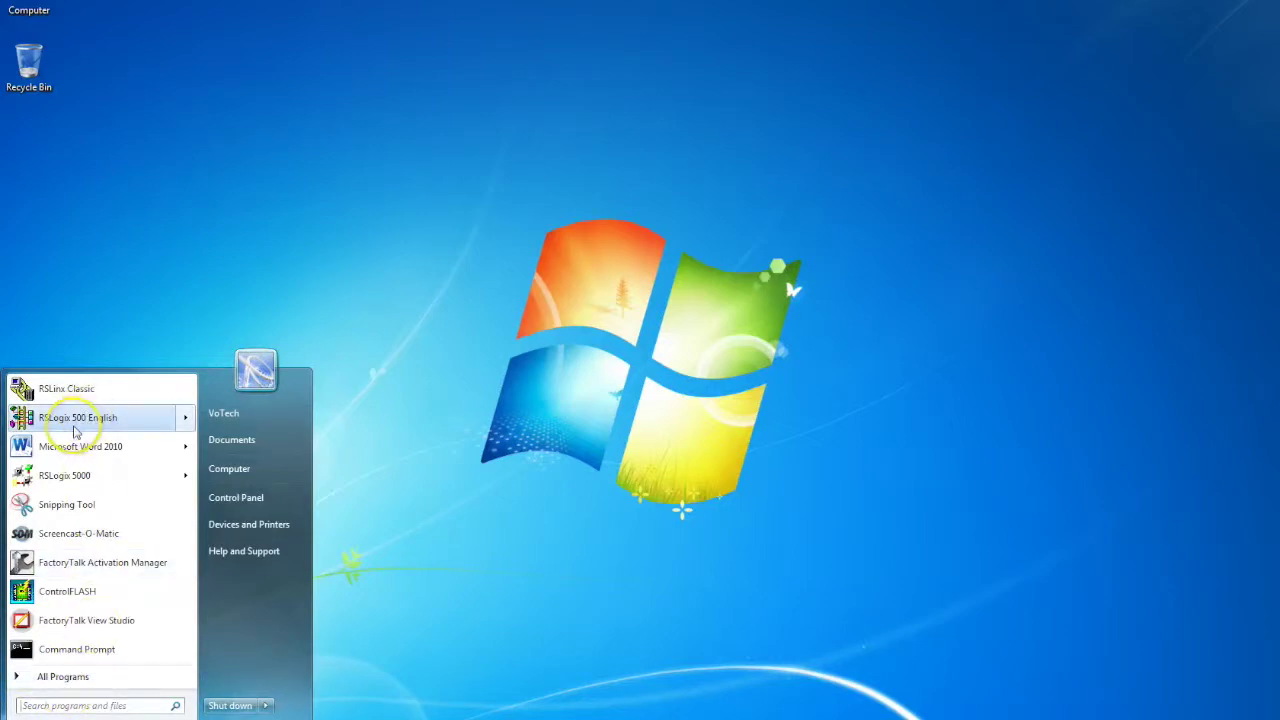
{"action": "mouse_move", "coordinate": [74, 430]}
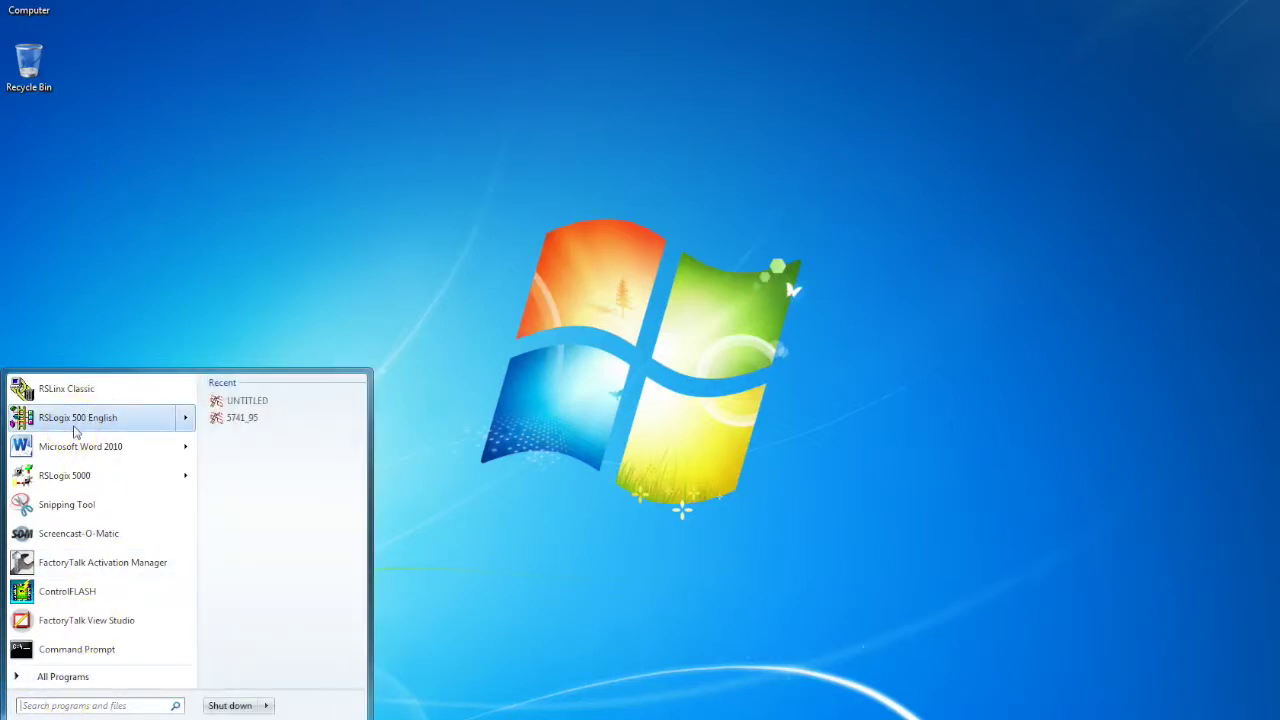
{"action": "left_click", "coordinate": [82, 680]}
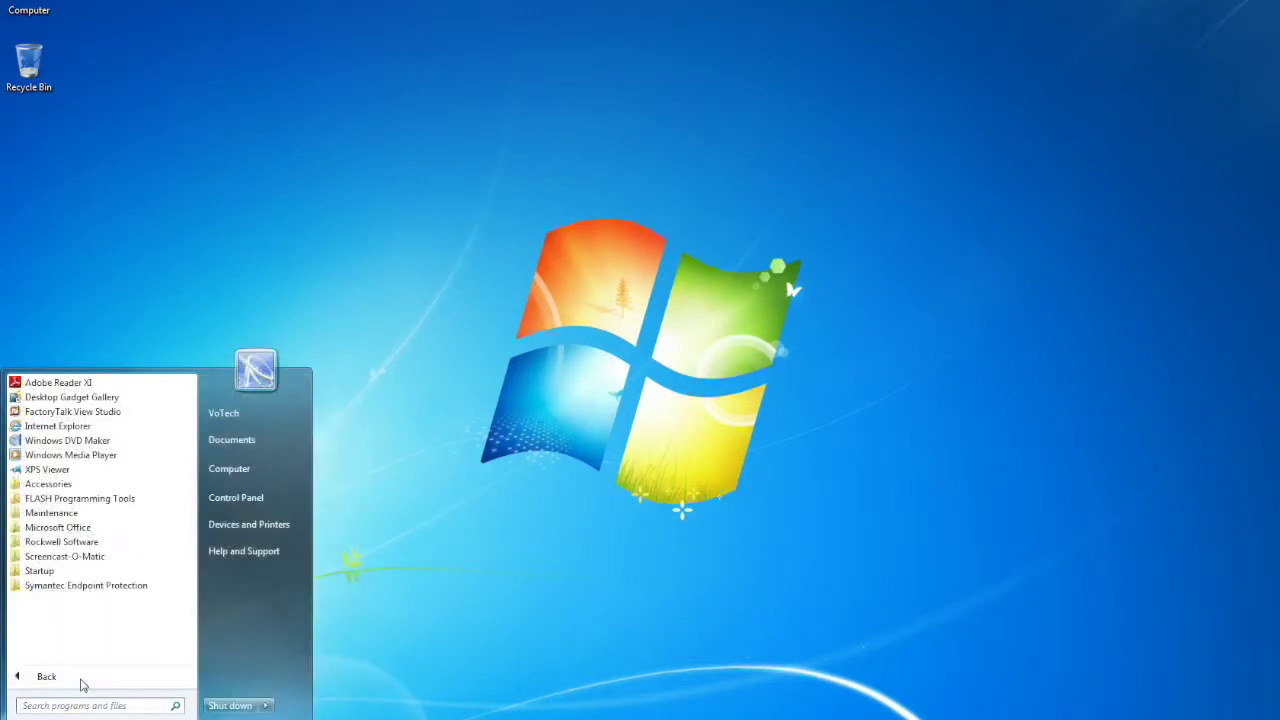
{"action": "left_click", "coordinate": [77, 667]}
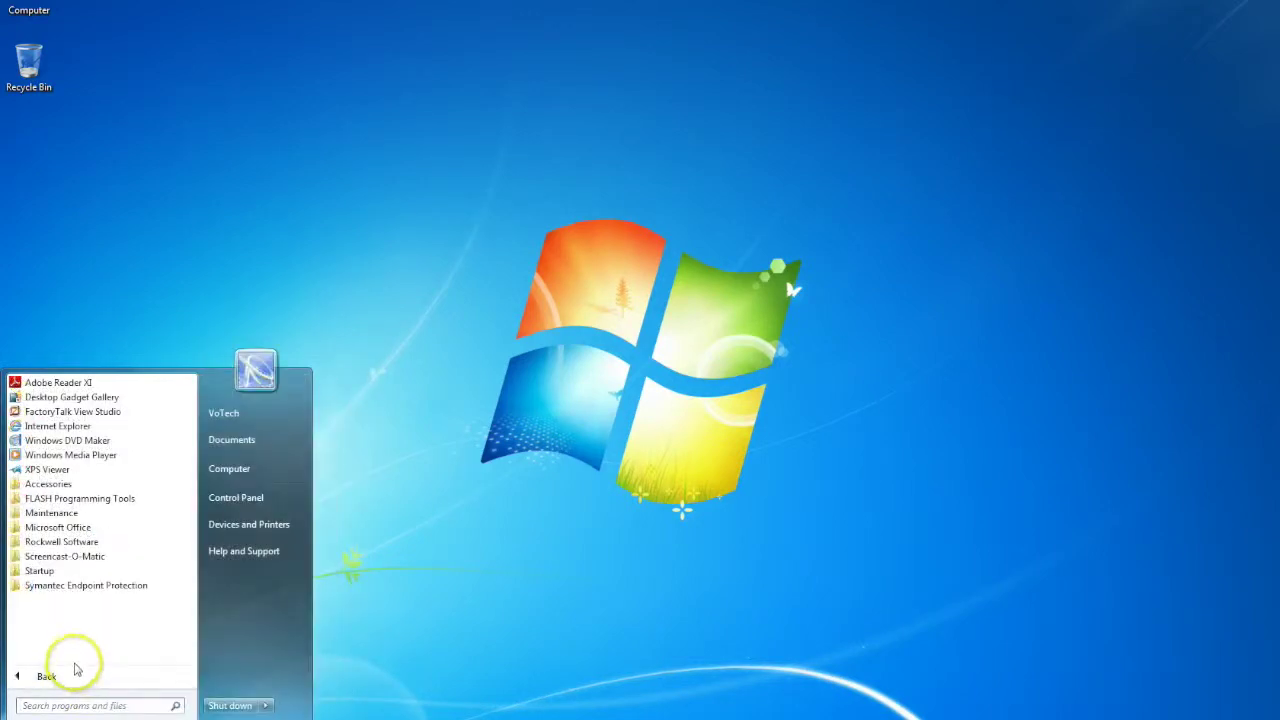
{"action": "left_click", "coordinate": [67, 543]}
{"action": "left_click", "coordinate": [72, 603]}
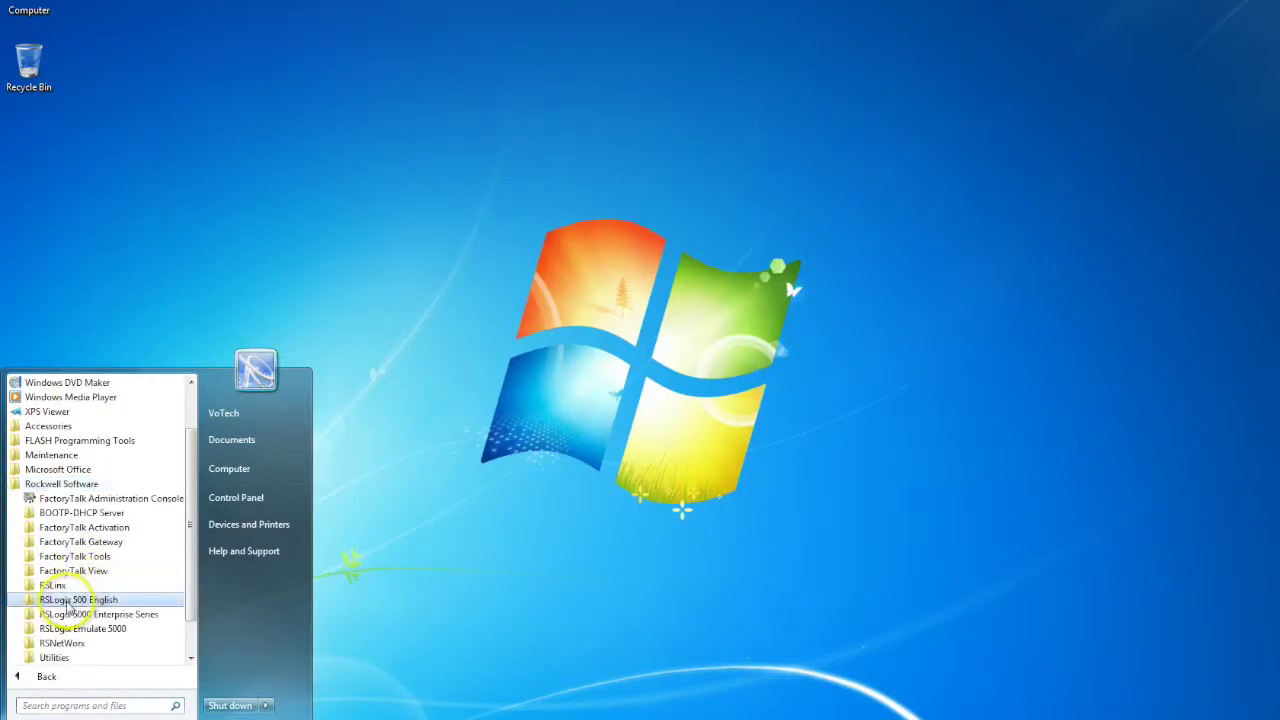
{"action": "left_click", "coordinate": [72, 604]}
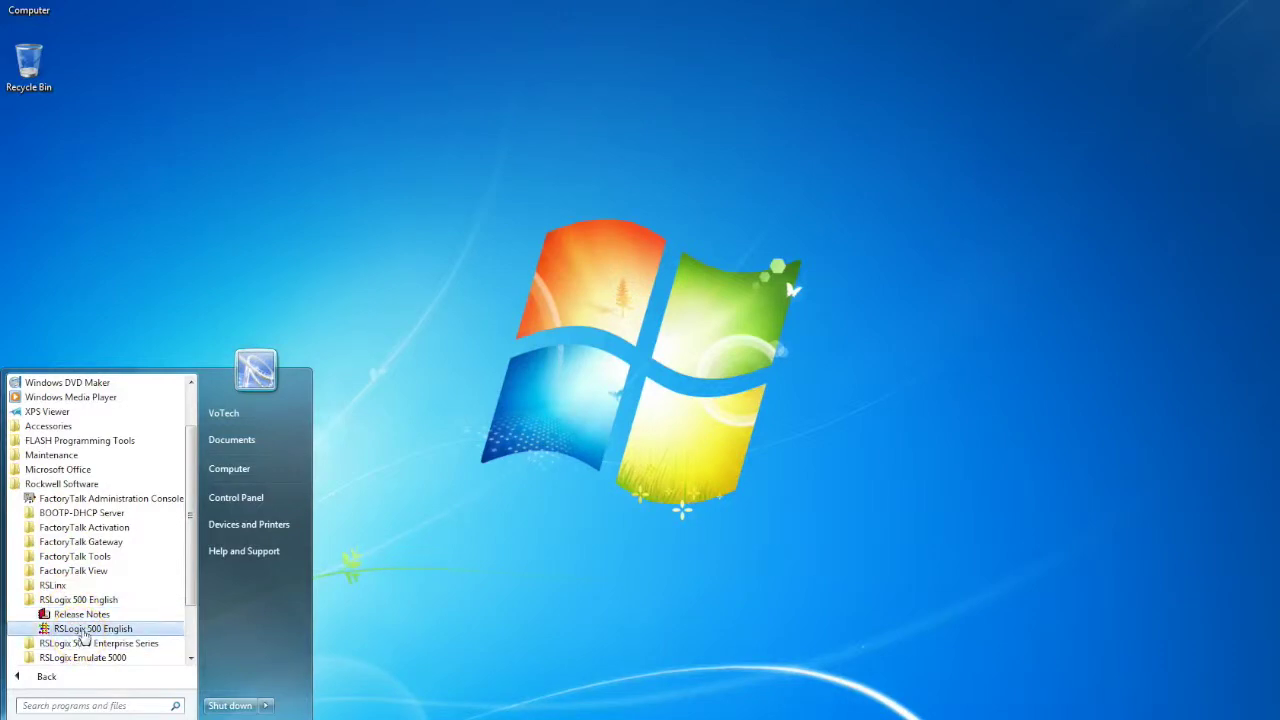
{"action": "left_click", "coordinate": [84, 634]}
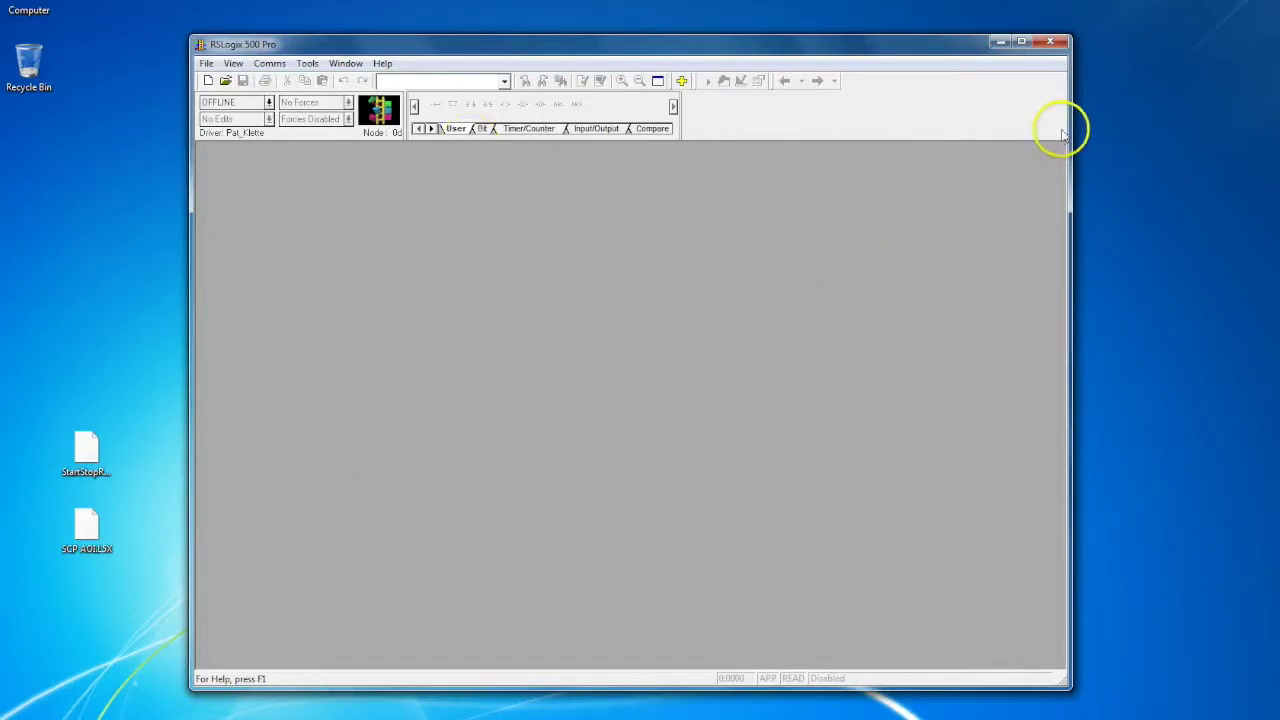
- Widen the RSLogix 500 window by extending its right border
{"action": "left_click_drag", "start_coordinate": [1069, 131], "coordinate": [1166, 134]}
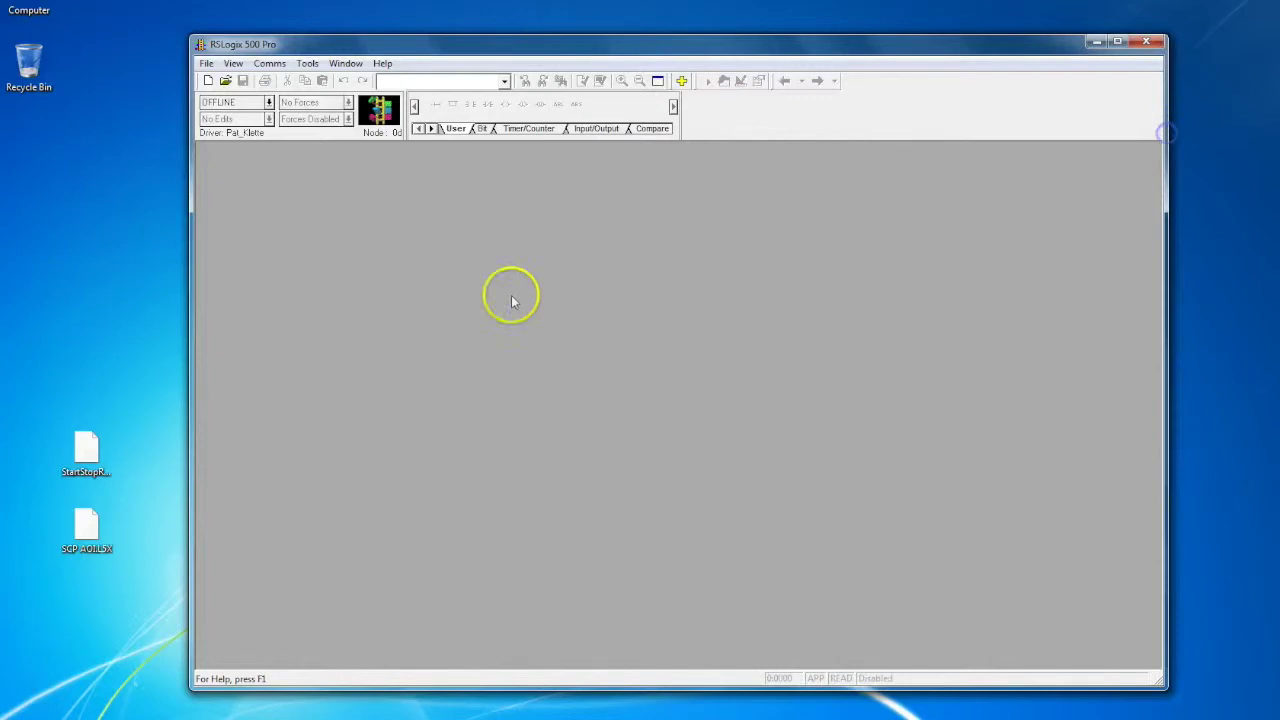
- Create a new Bul.1766 MicroLogix 1400 Series B project and enlarge its LAD 2 ladder view
{"action": "left_click", "coordinate": [208, 82]}
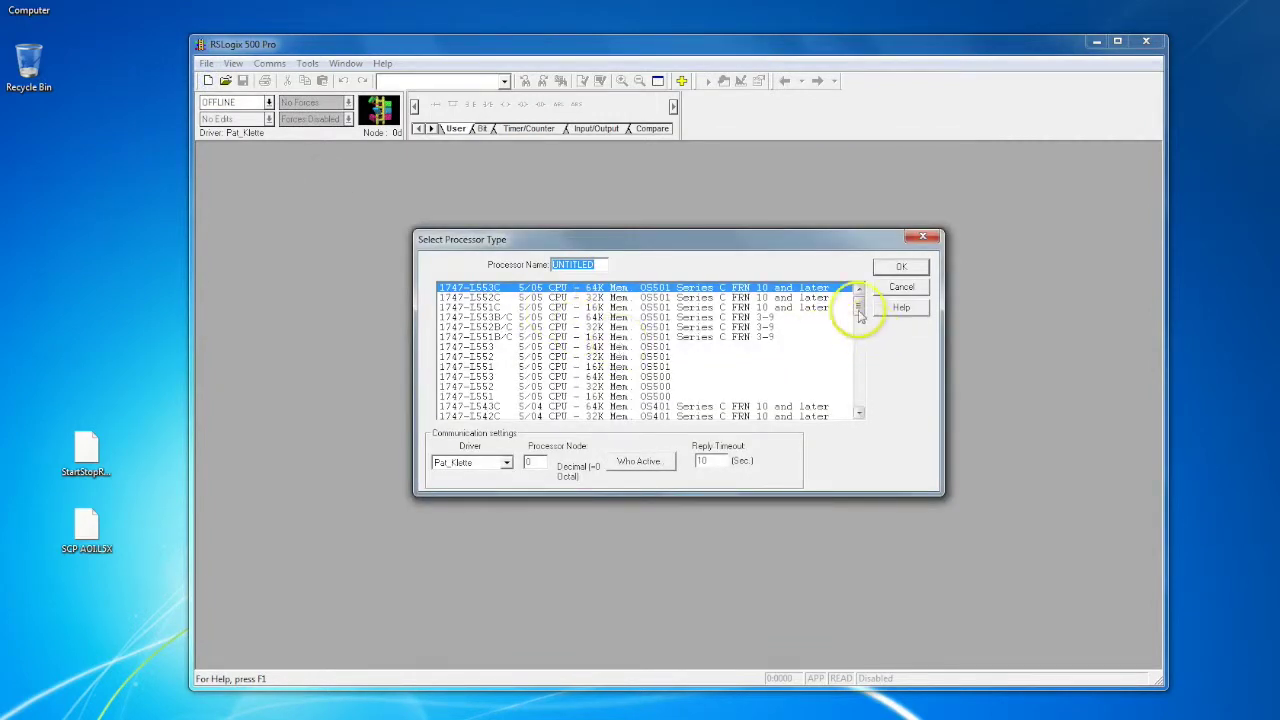
{"action": "left_click_drag", "start_coordinate": [858, 307], "coordinate": [853, 355]}
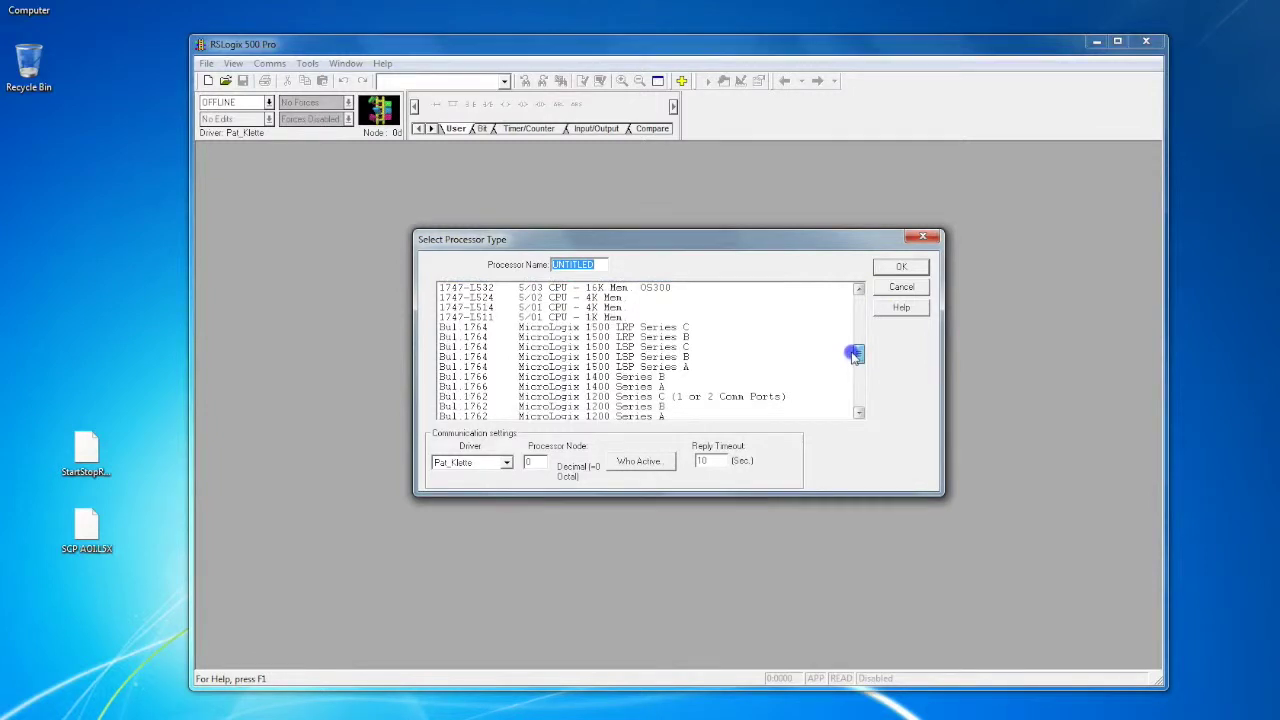
{"action": "left_click_drag", "start_coordinate": [854, 355], "coordinate": [853, 362]}
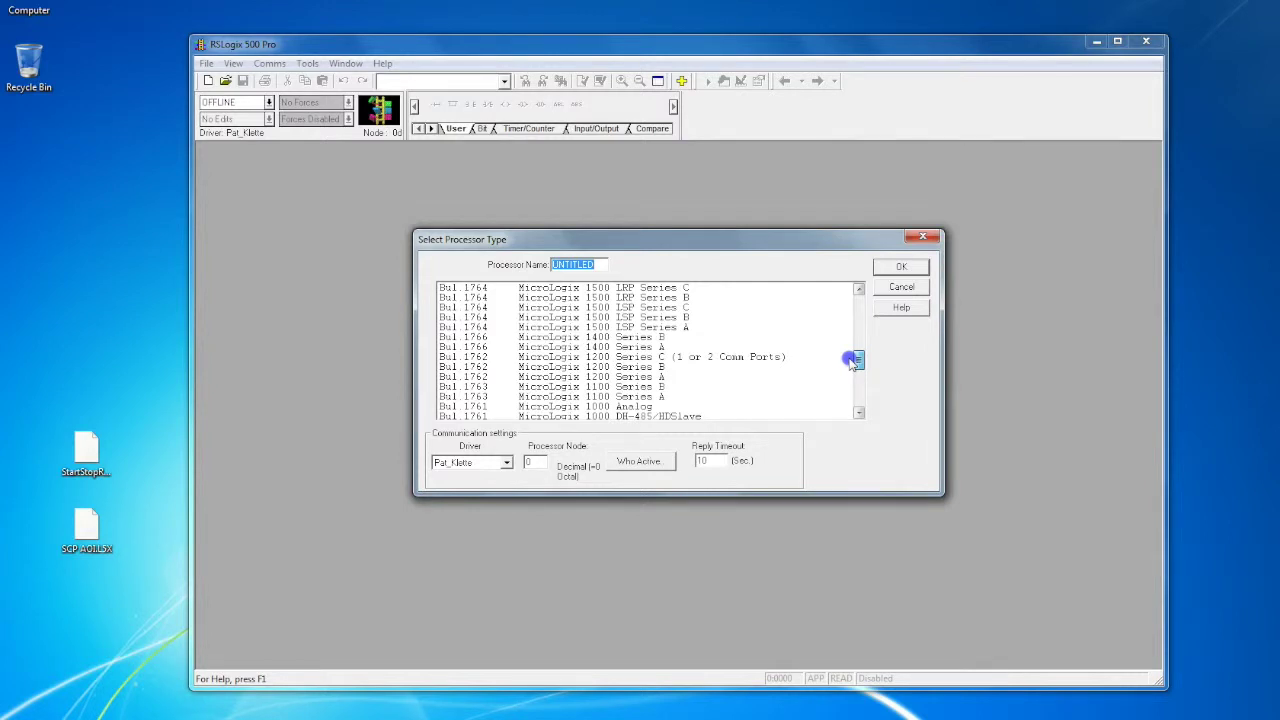
{"action": "left_click_drag", "start_coordinate": [852, 362], "coordinate": [877, 351]}
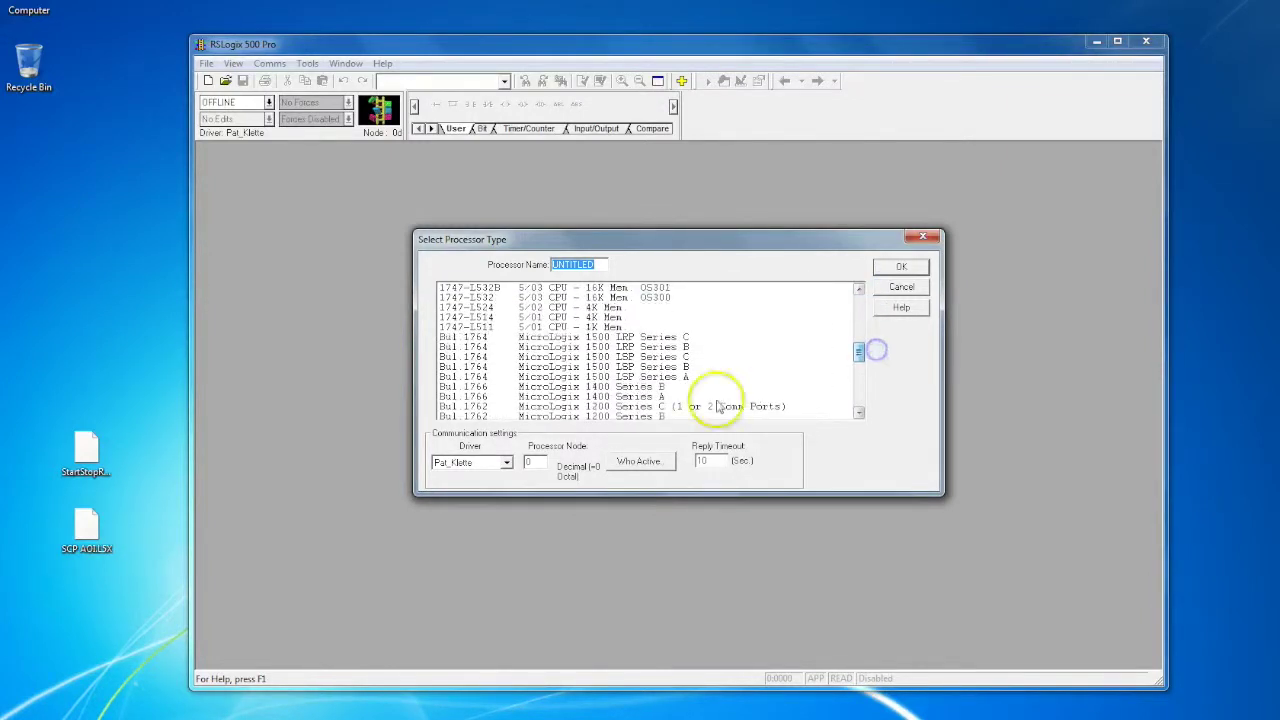
{"action": "left_click", "coordinate": [577, 387]}
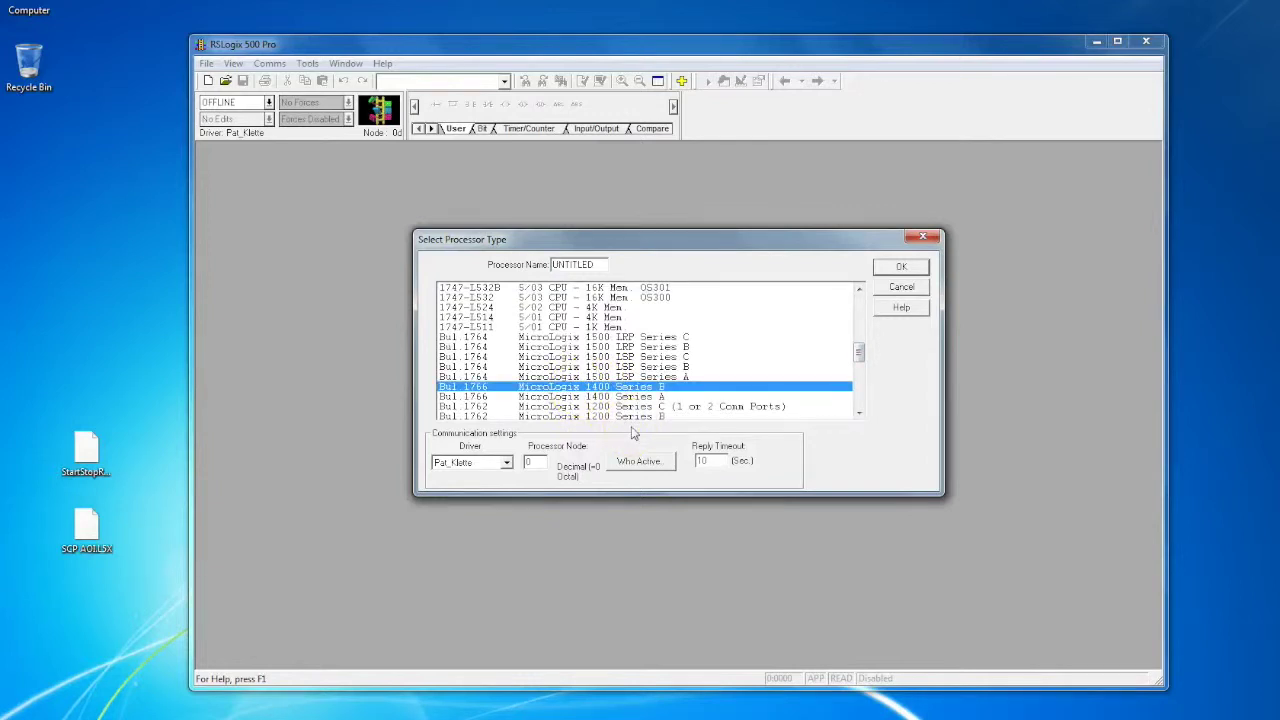
{"action": "left_click", "coordinate": [900, 268]}
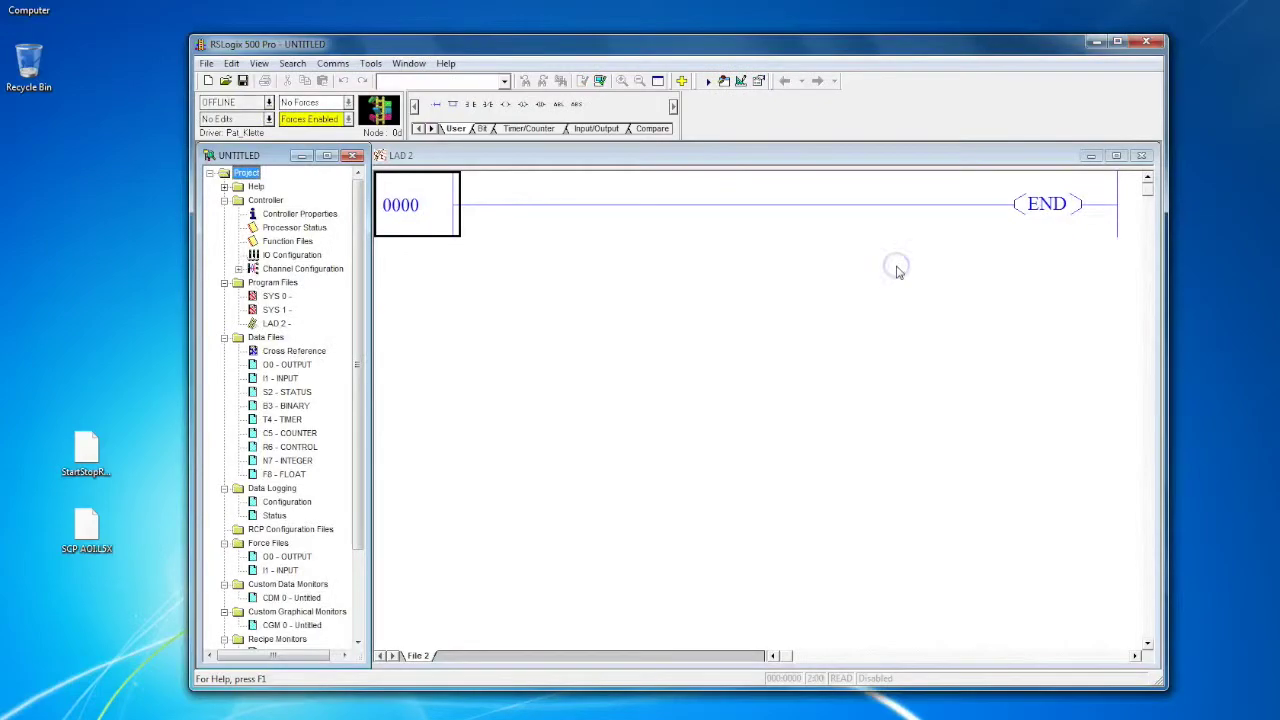
{"action": "left_click", "coordinate": [1118, 42]}
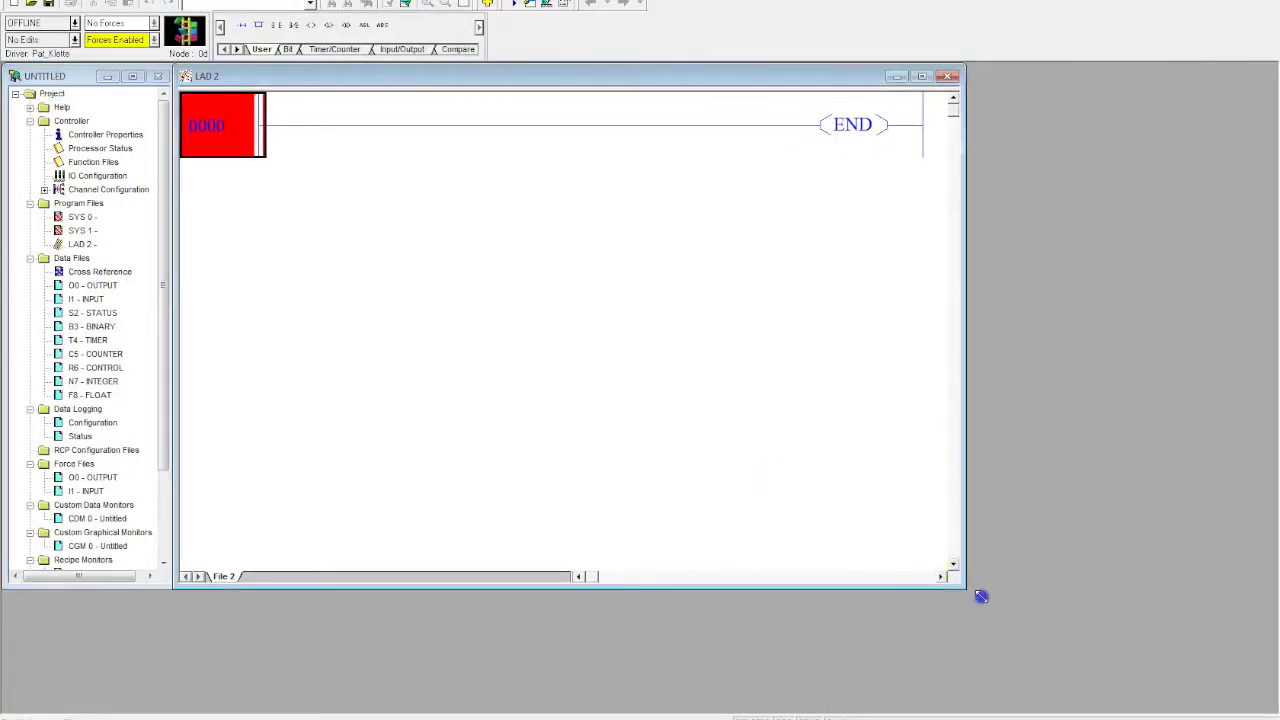
{"action": "left_click", "coordinate": [114, 595]}
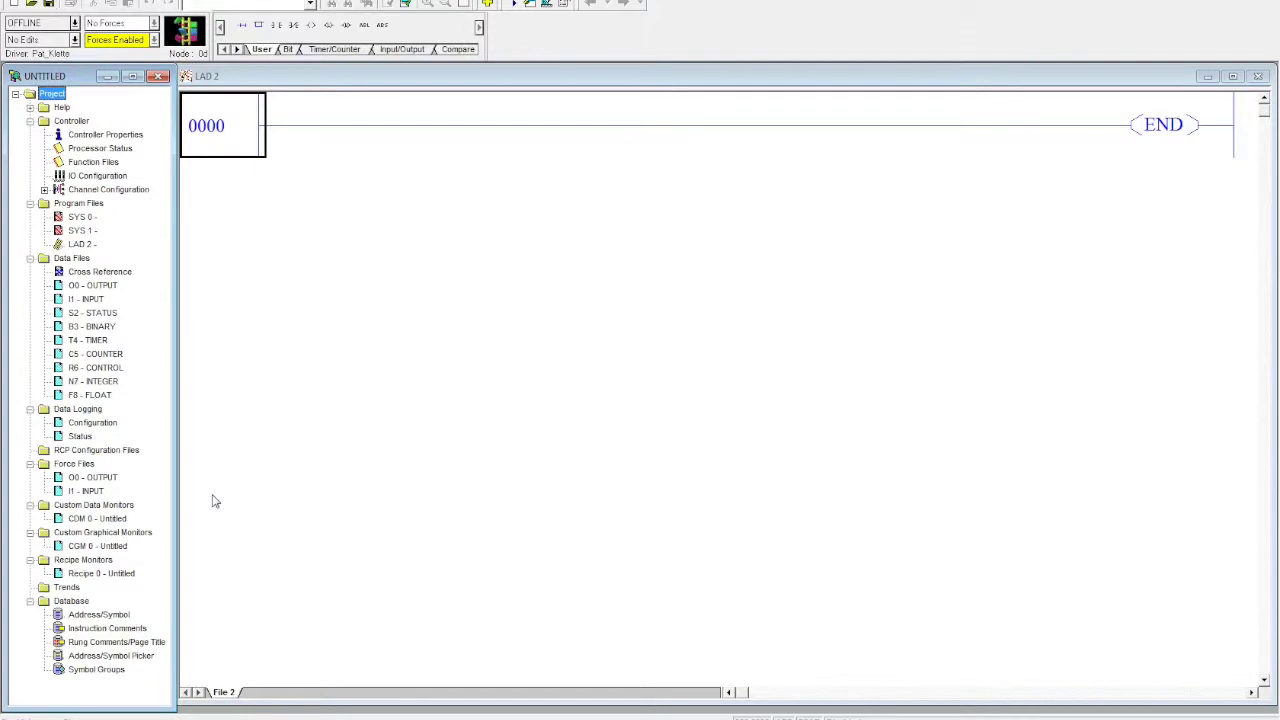
- Rename the processor from UNTITLED to TEACHER and open the Controller Communications driver list
{"action": "left_click", "coordinate": [206, 481]}
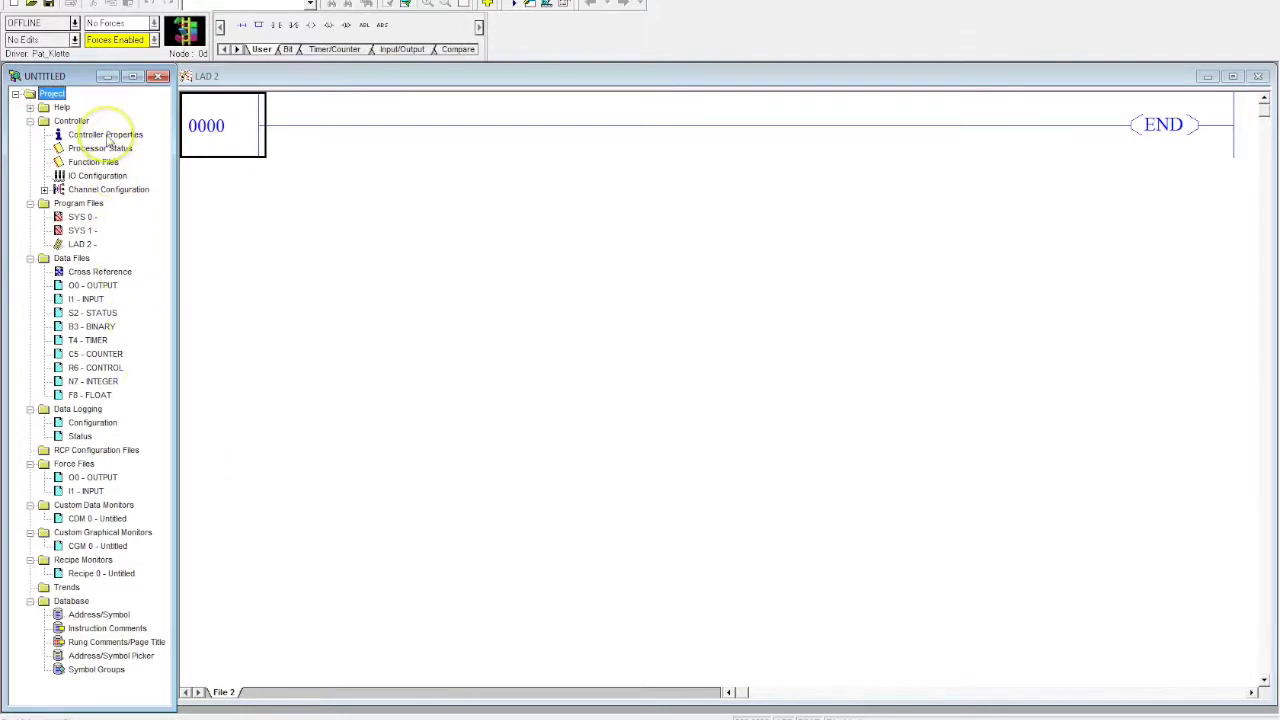
{"action": "double_click", "coordinate": [105, 134]}
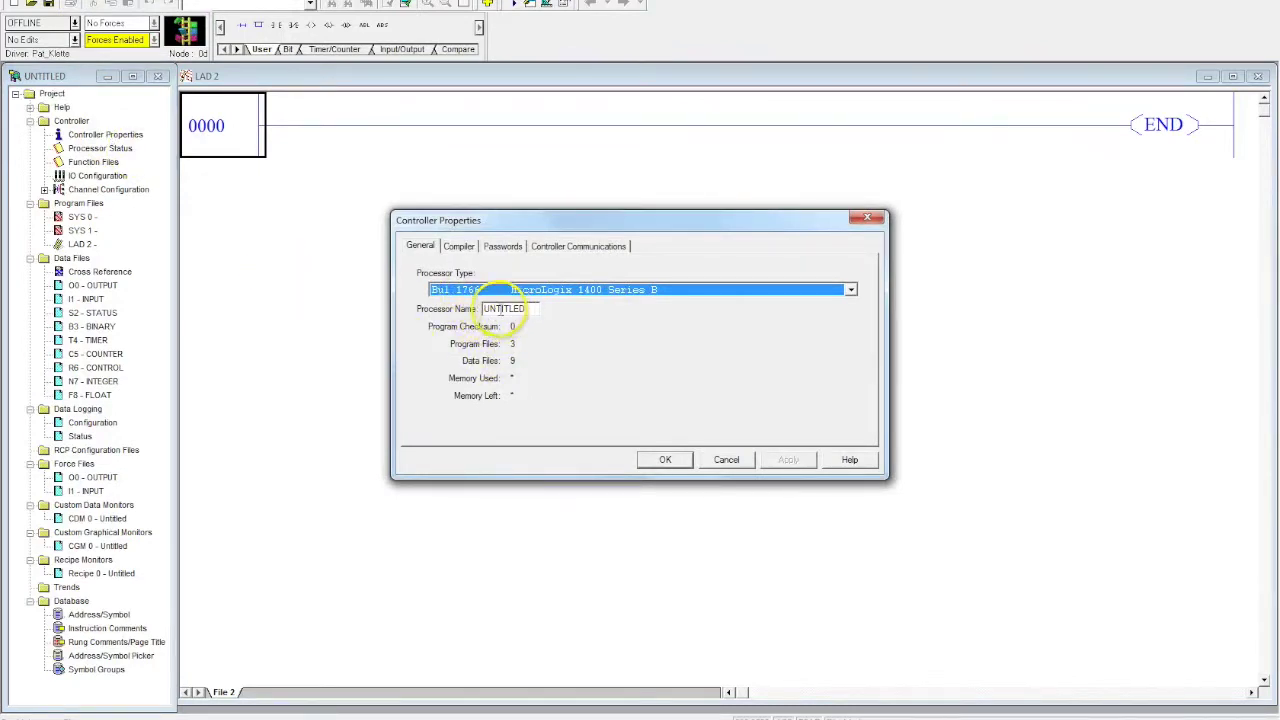
{"action": "left_click", "coordinate": [500, 309]}
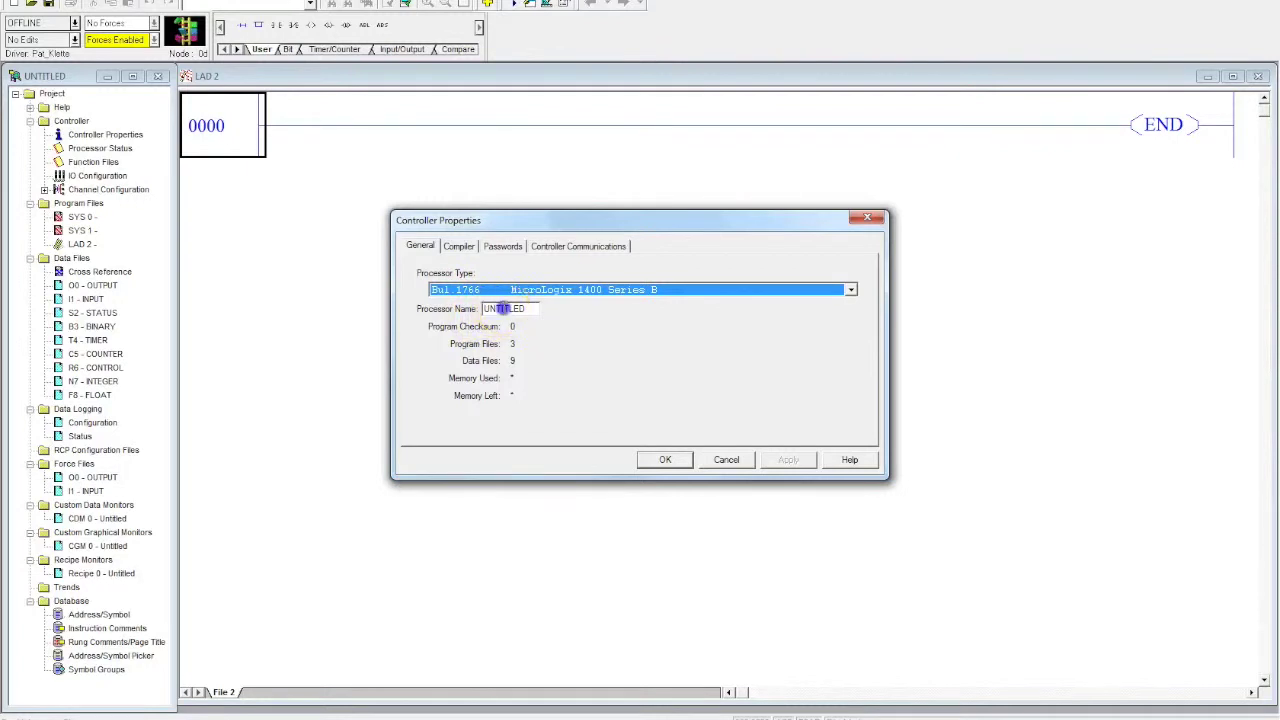
{"action": "double_click", "coordinate": [500, 309]}
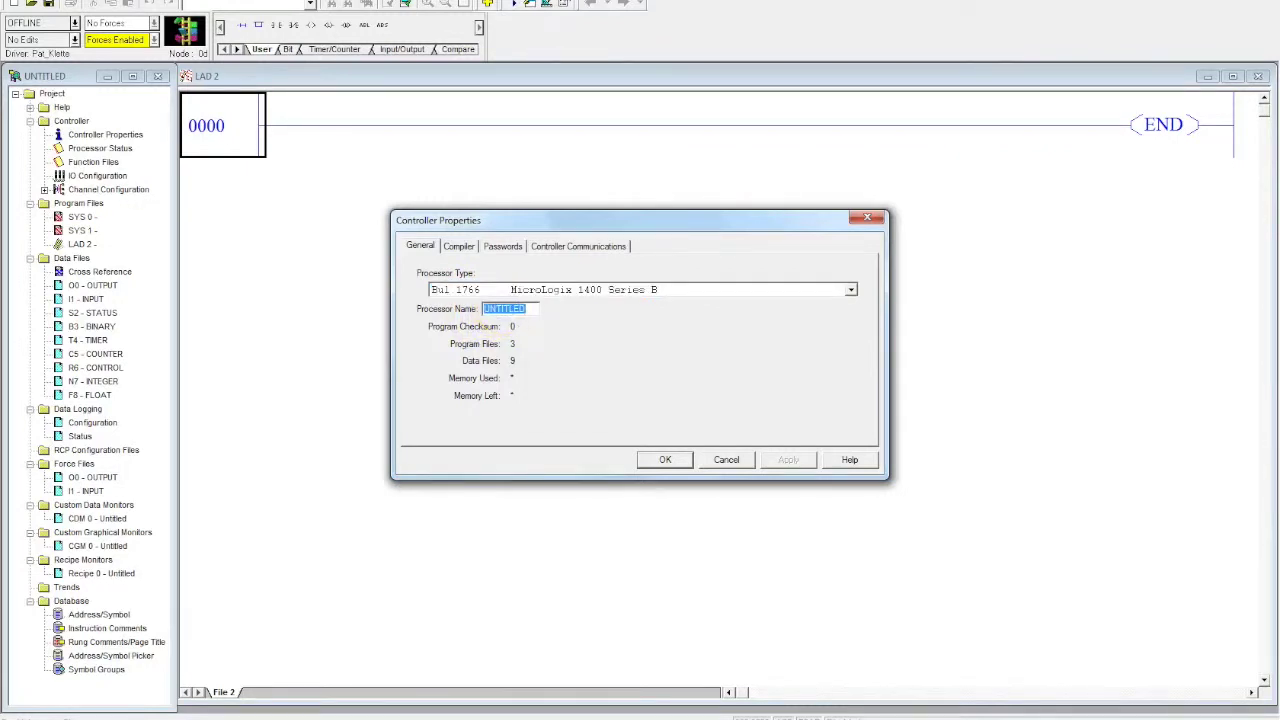
{"action": "type", "text": "TEACHER"}
{"action": "left_click", "coordinate": [786, 461]}
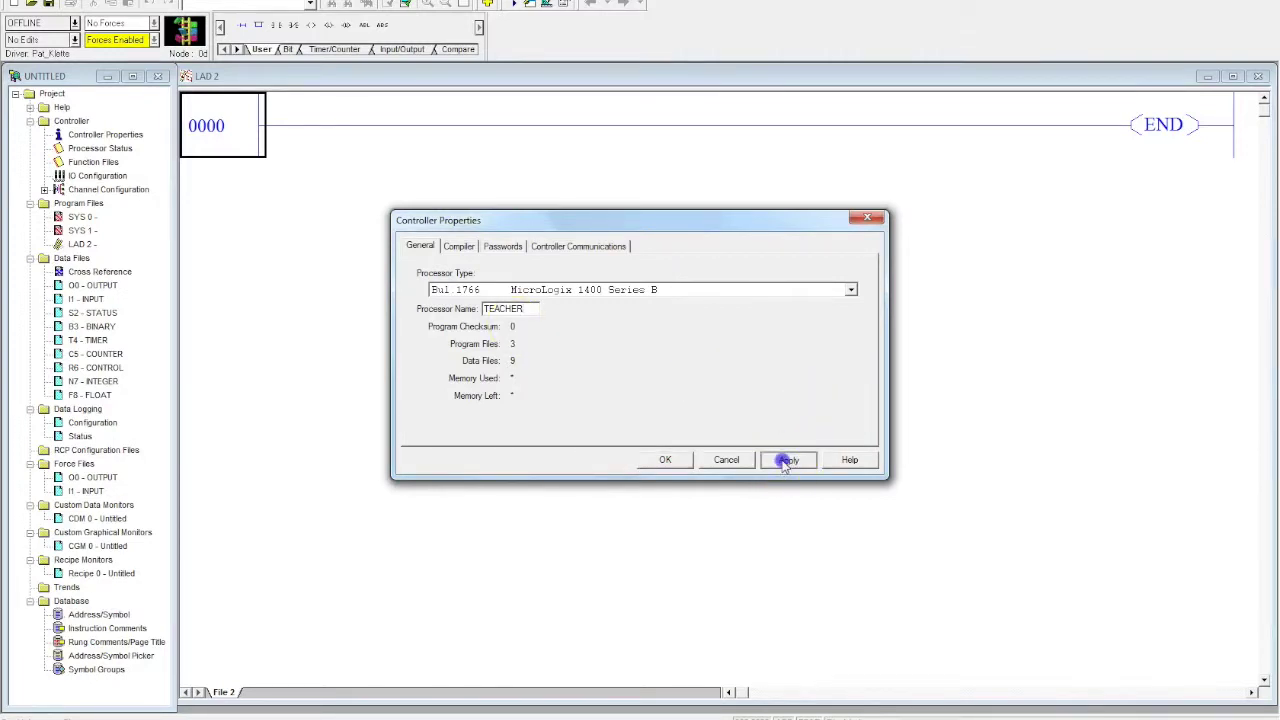
{"action": "left_click", "coordinate": [566, 250]}
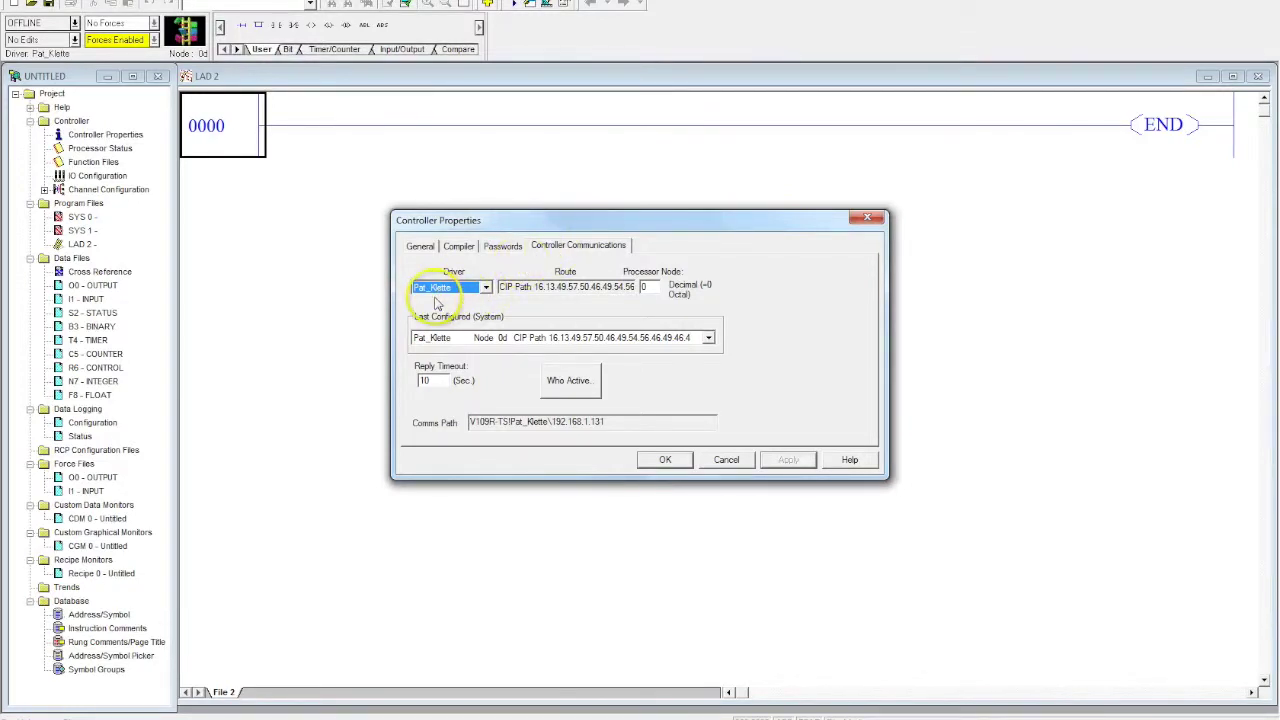
{"action": "left_click", "coordinate": [486, 289]}
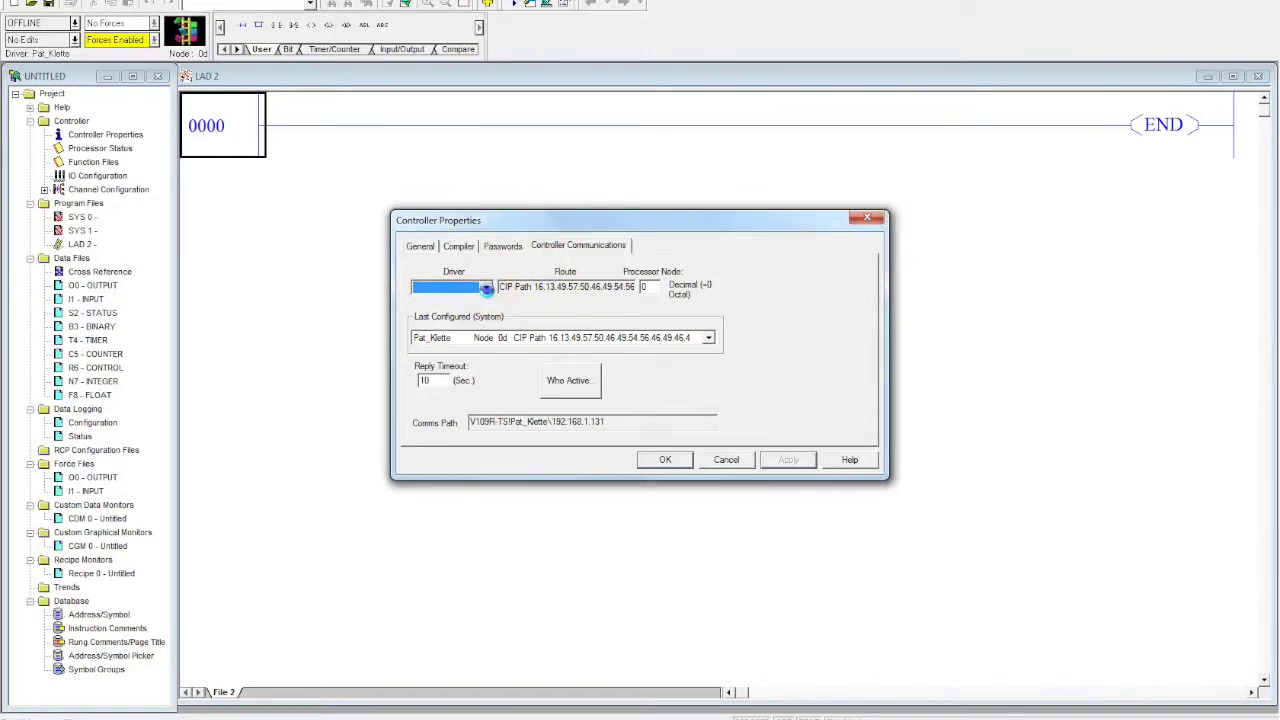
- Choose Teacher_1 as the communication driver and browse active devices with Who Active
{"action": "left_click", "coordinate": [486, 289]}
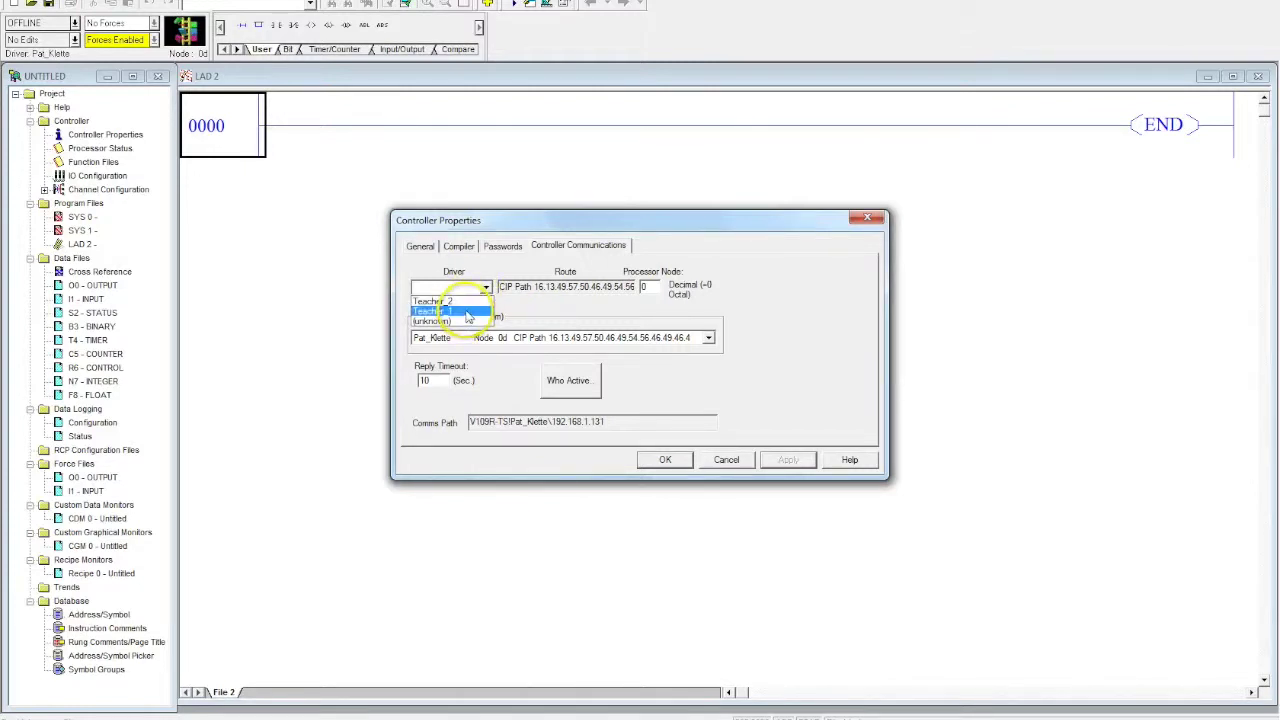
{"action": "left_click", "coordinate": [467, 312]}
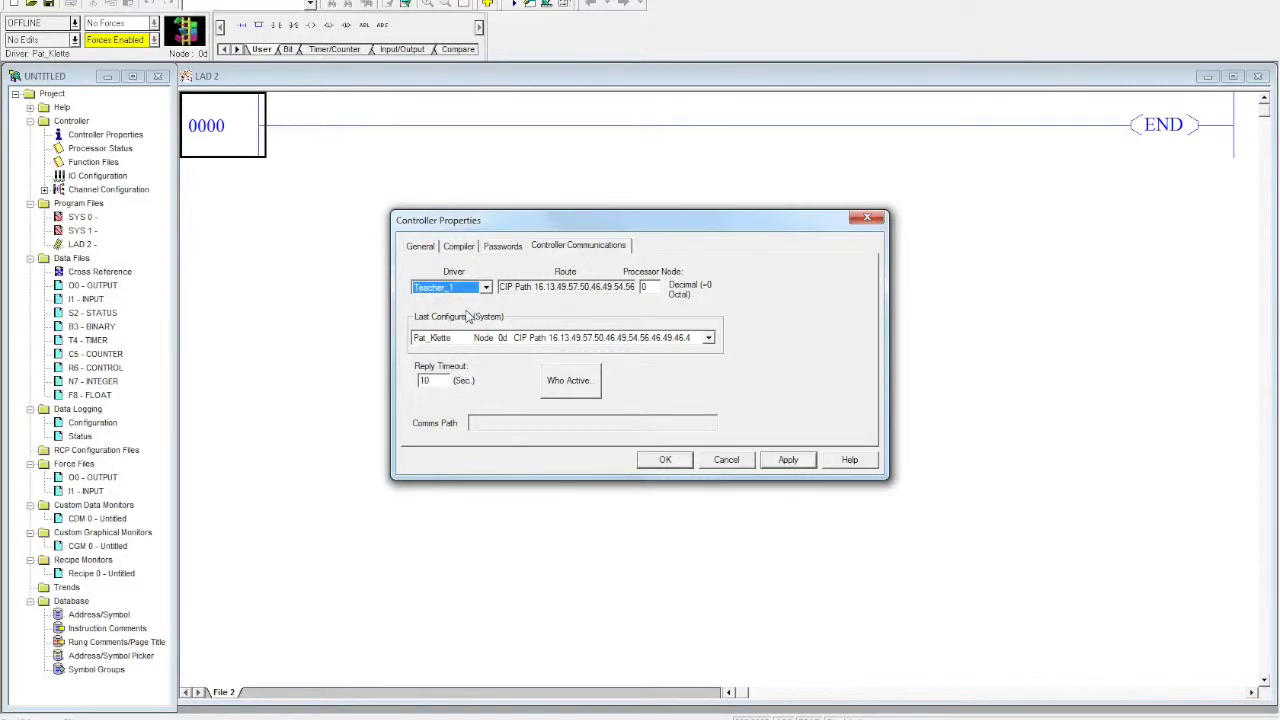
{"action": "left_click", "coordinate": [571, 388]}
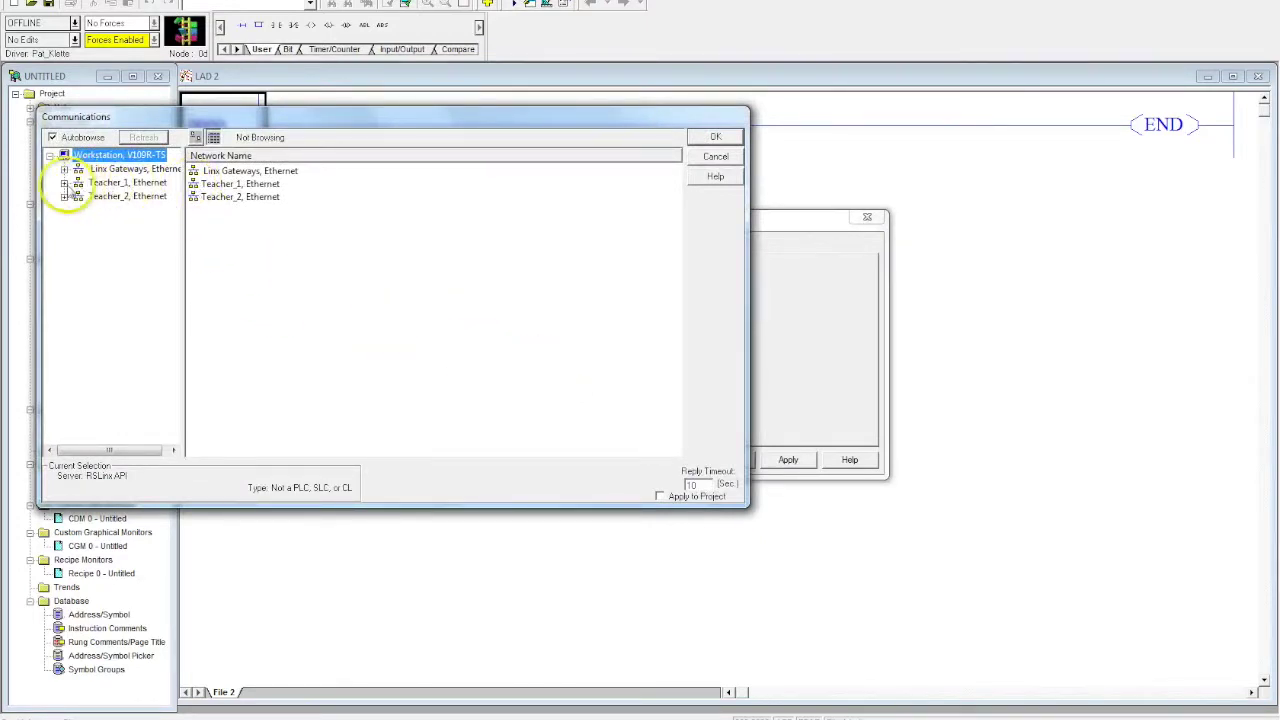
- Pick the MicroLogix 1400 at 192.168.1.111 under Teacher_1 Ethernet as the comms path
{"action": "left_click", "coordinate": [80, 183]}
{"action": "left_click", "coordinate": [64, 183]}
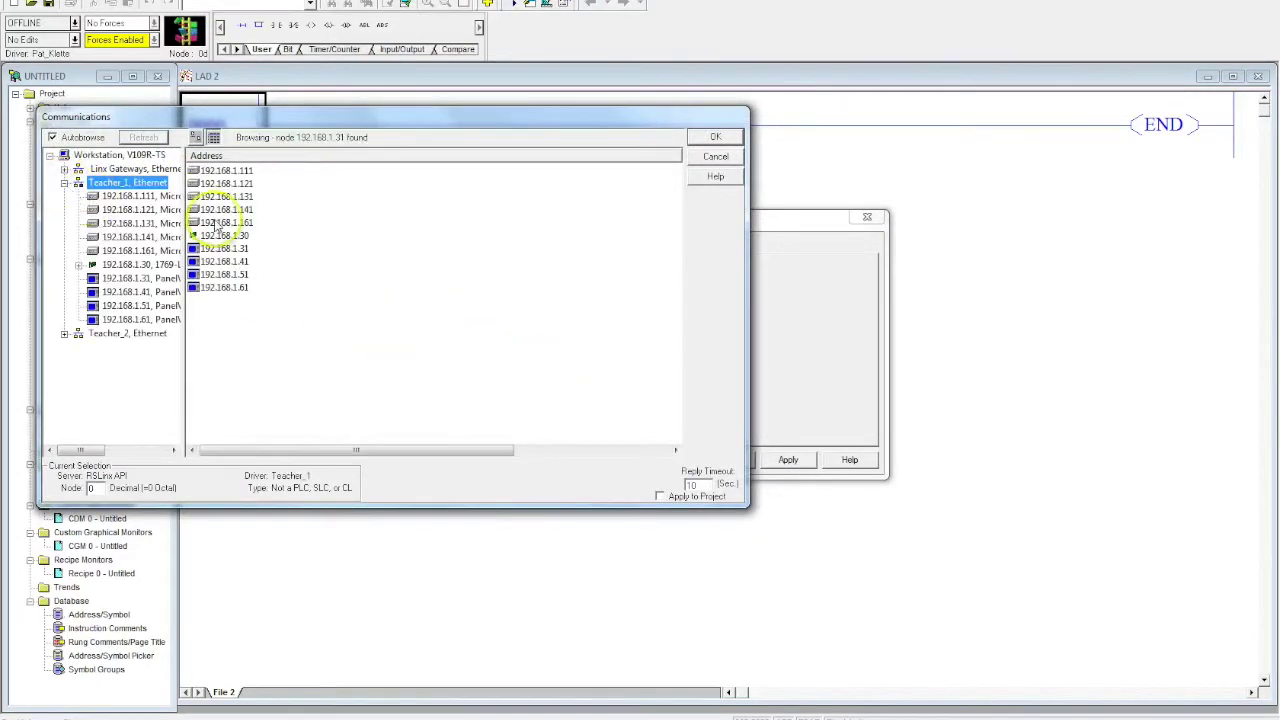
{"action": "left_click", "coordinate": [293, 452]}
{"action": "left_click", "coordinate": [221, 173]}
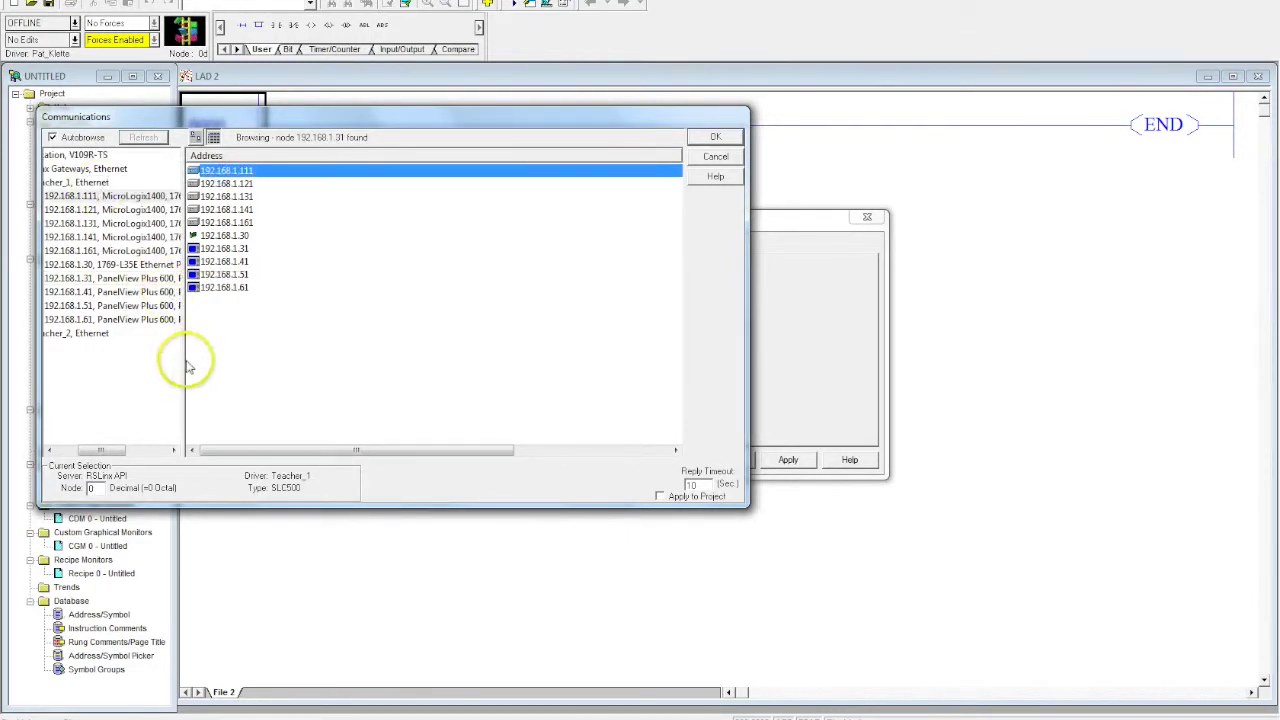
{"action": "left_click_drag", "start_coordinate": [183, 363], "coordinate": [309, 374]}
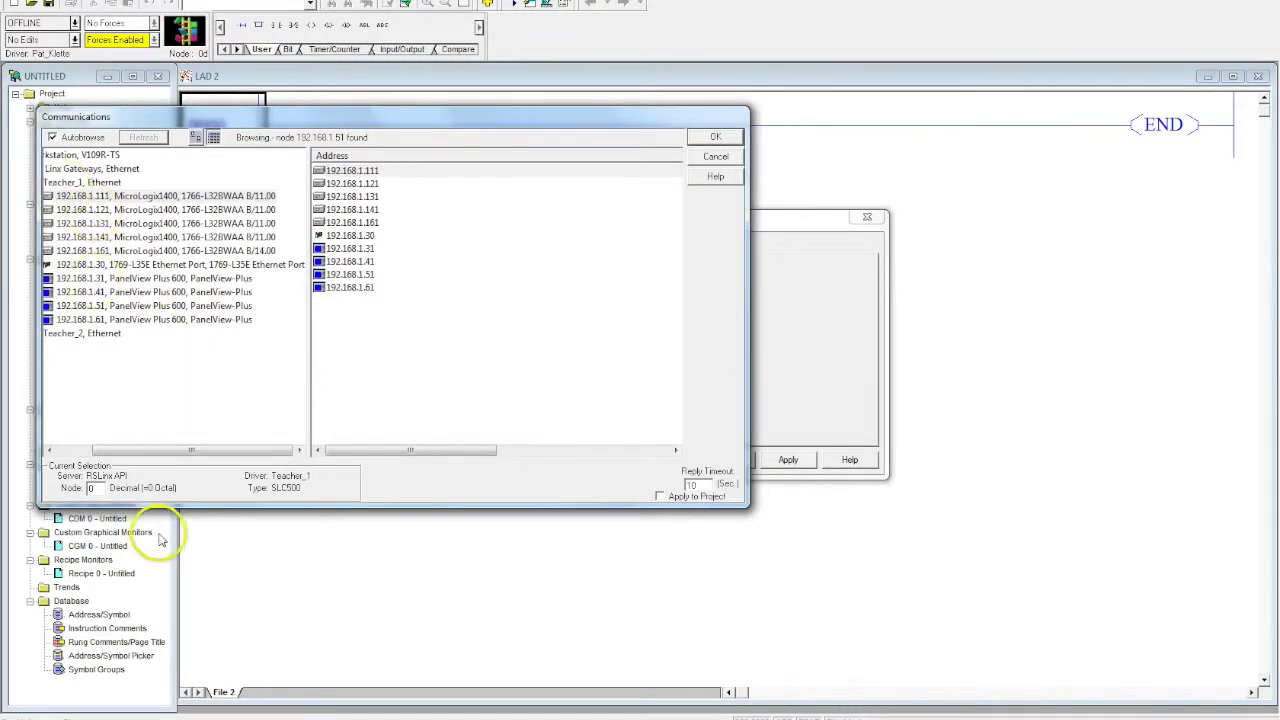
{"action": "left_click", "coordinate": [715, 136]}
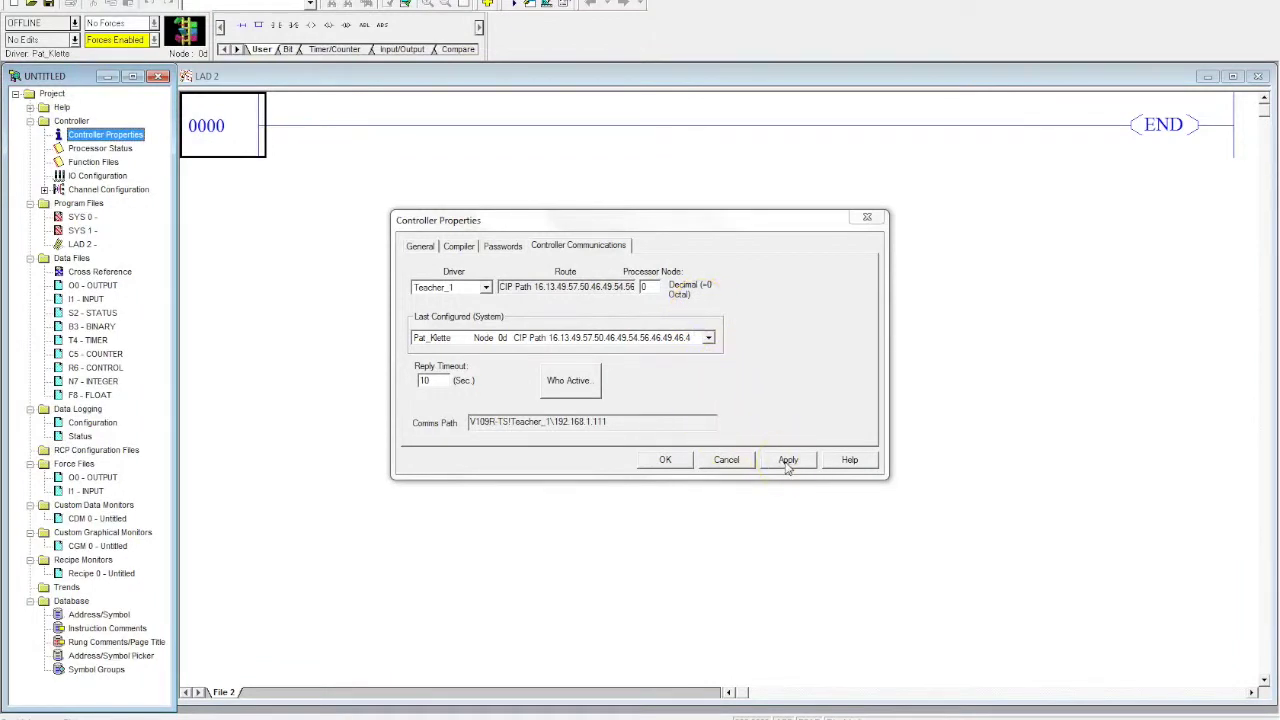
- Apply and confirm the Teacher_1 communication settings, then bring up the I/O Configuration
{"action": "left_click", "coordinate": [787, 462]}
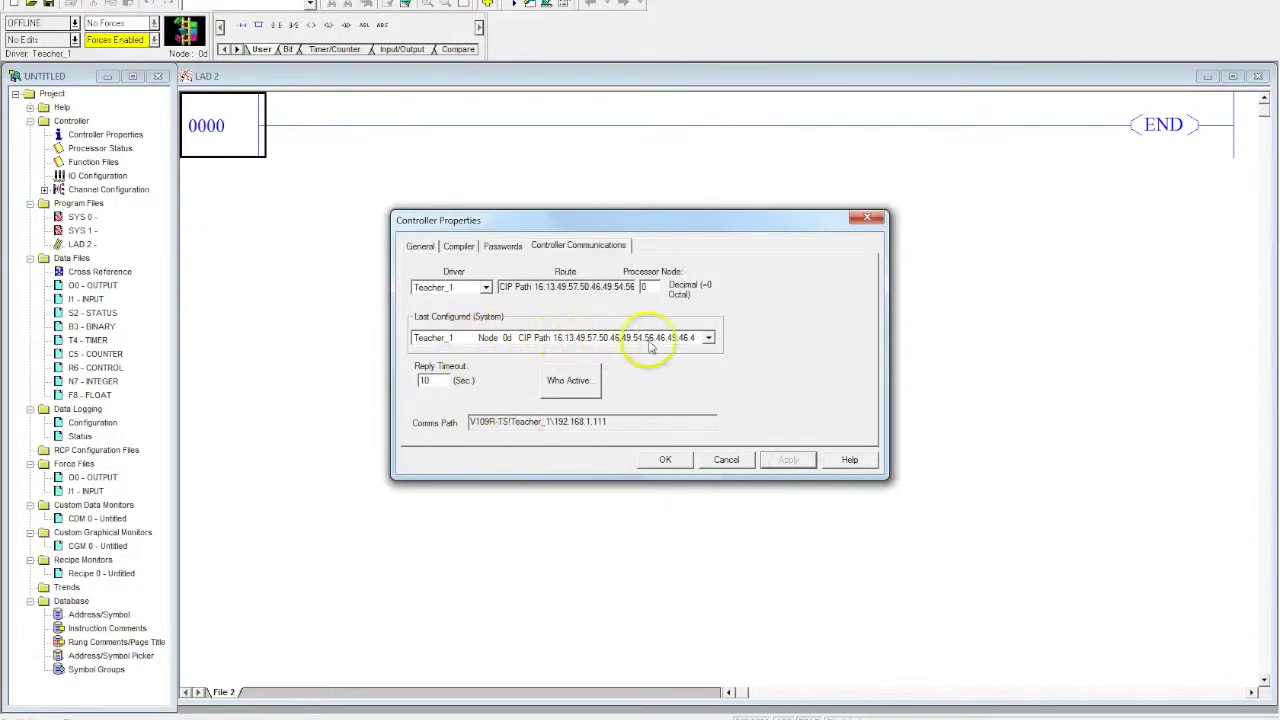
{"action": "left_click", "coordinate": [665, 460]}
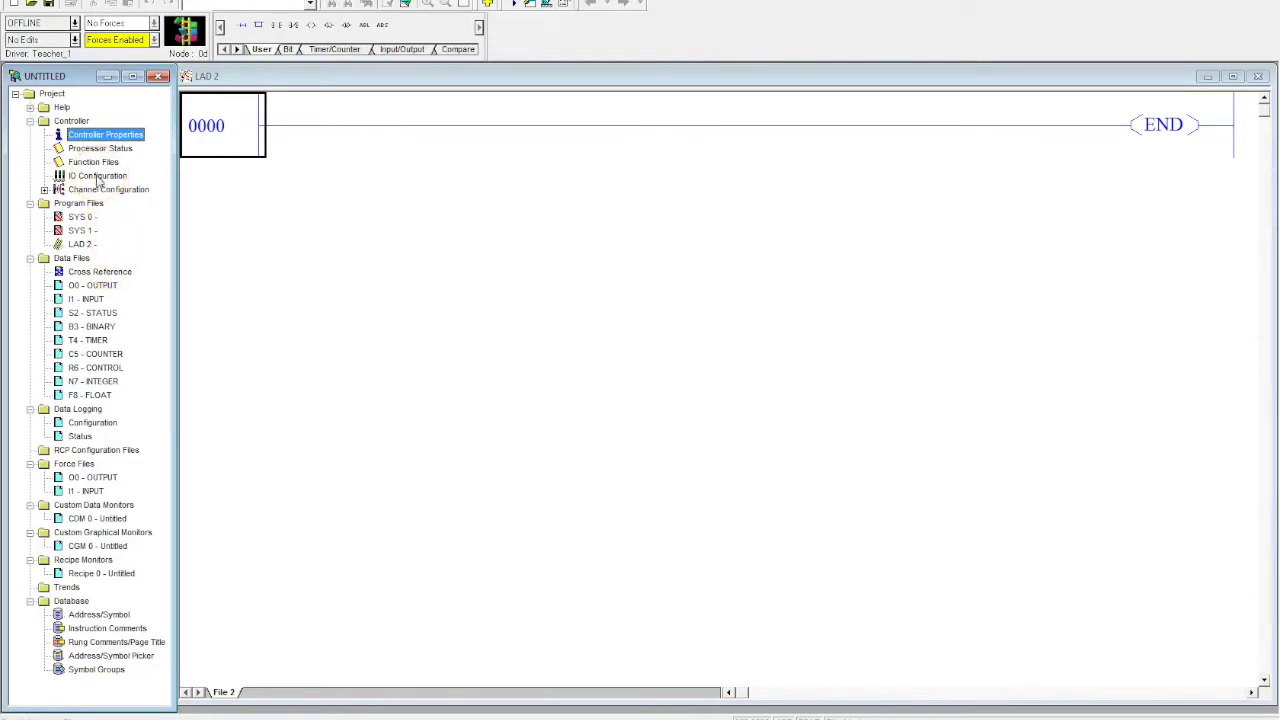
{"action": "double_click", "coordinate": [100, 178]}
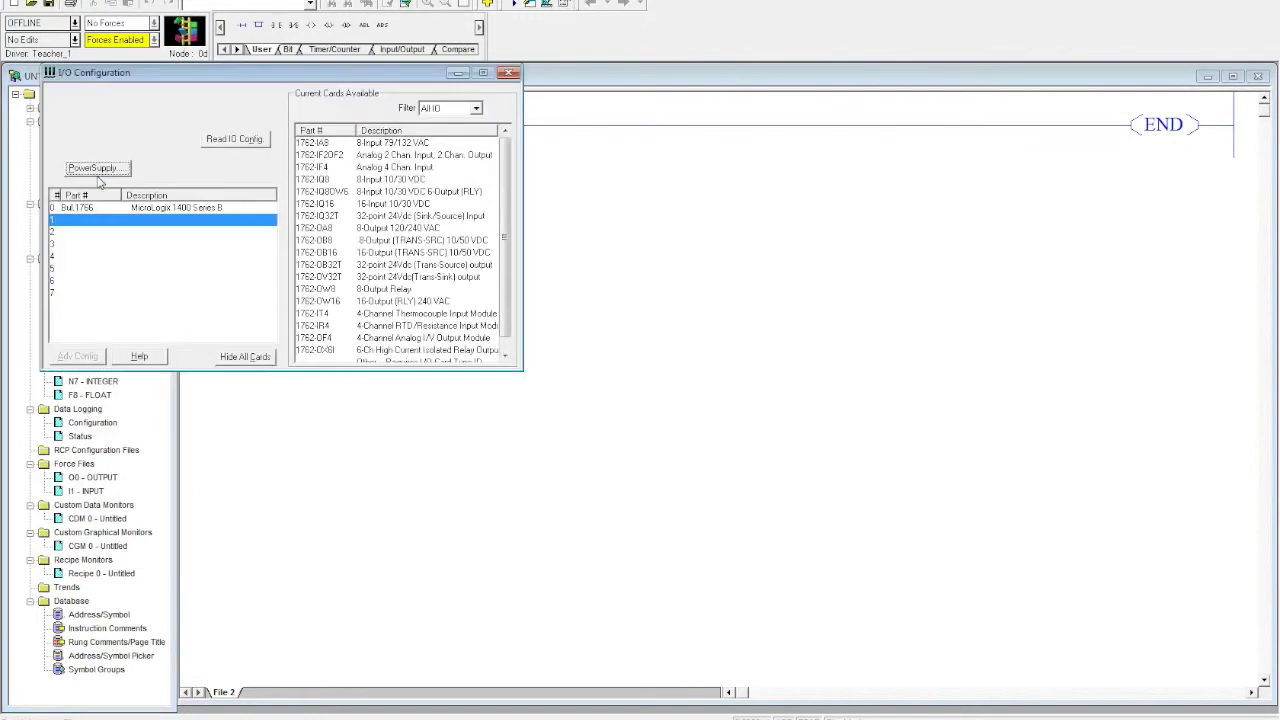
- Read the 1762-IQ16 and 1762-OW16 cards into slots 1 and 2 from the online PLC
{"action": "left_click", "coordinate": [230, 148]}
{"action": "left_click", "coordinate": [230, 142]}
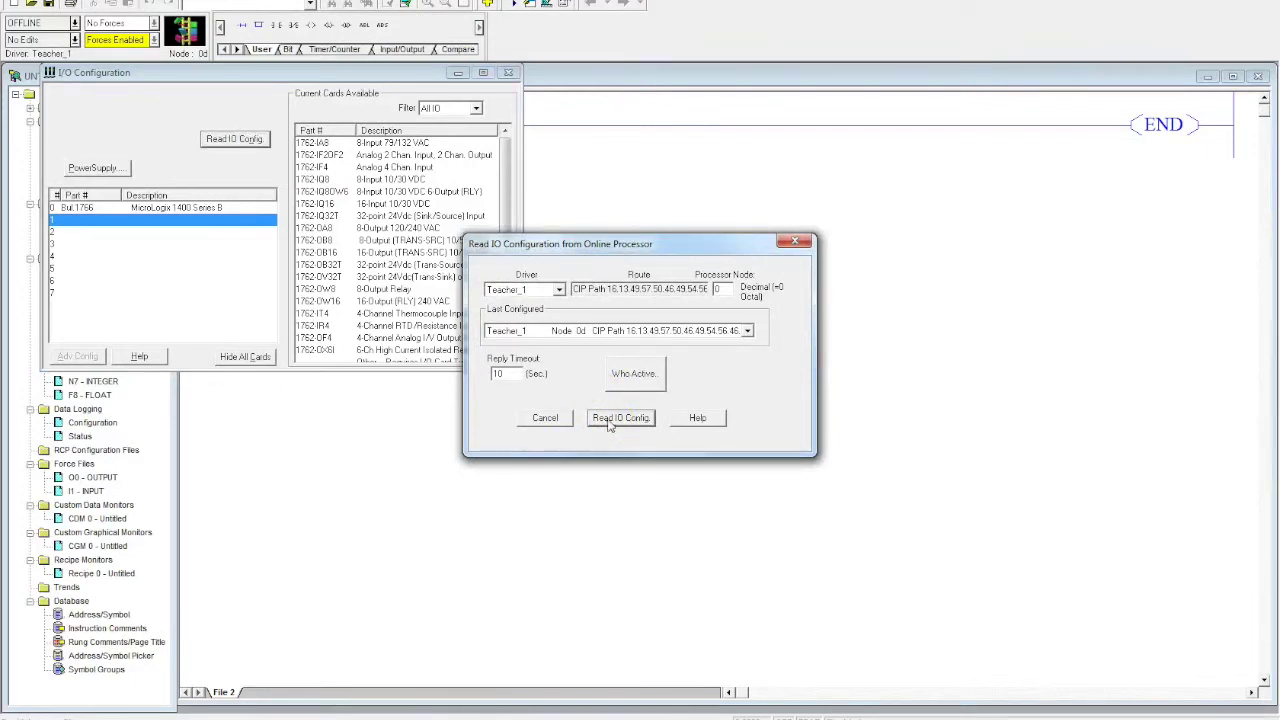
{"action": "left_click", "coordinate": [620, 418]}
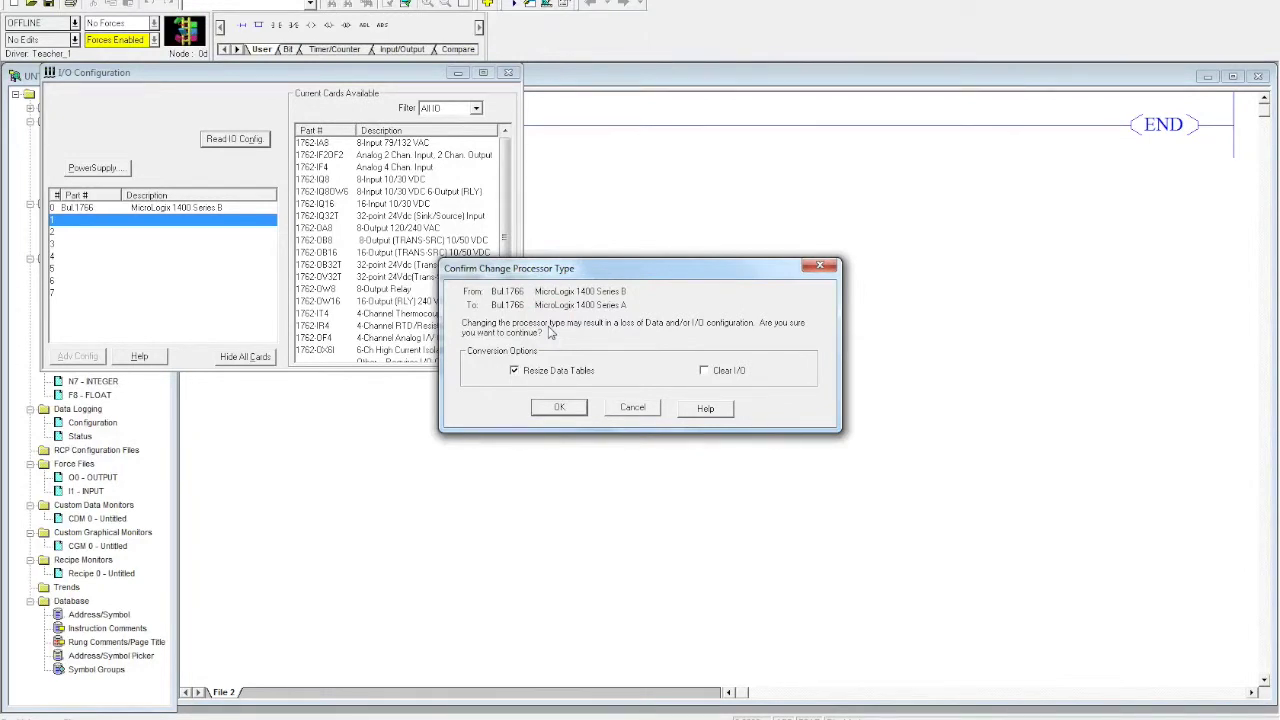
{"action": "left_click", "coordinate": [559, 407]}
{"action": "left_click", "coordinate": [176, 200]}
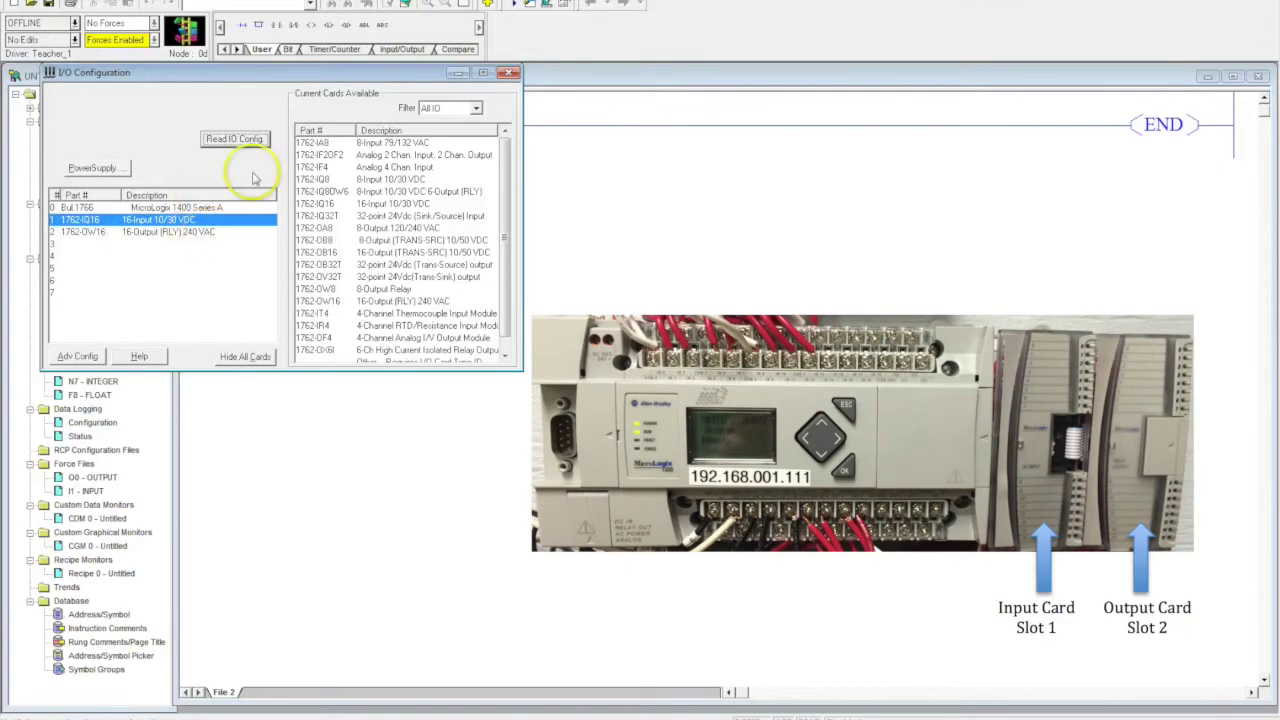
{"action": "left_click", "coordinate": [510, 73]}
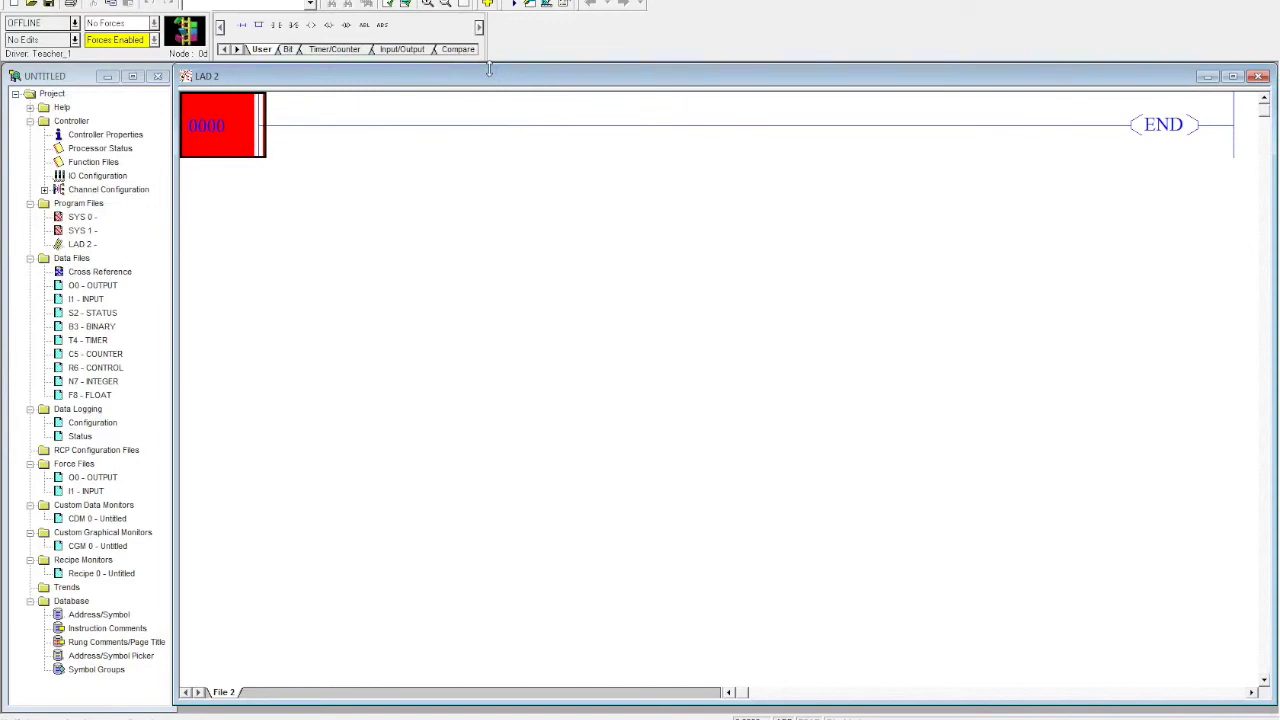